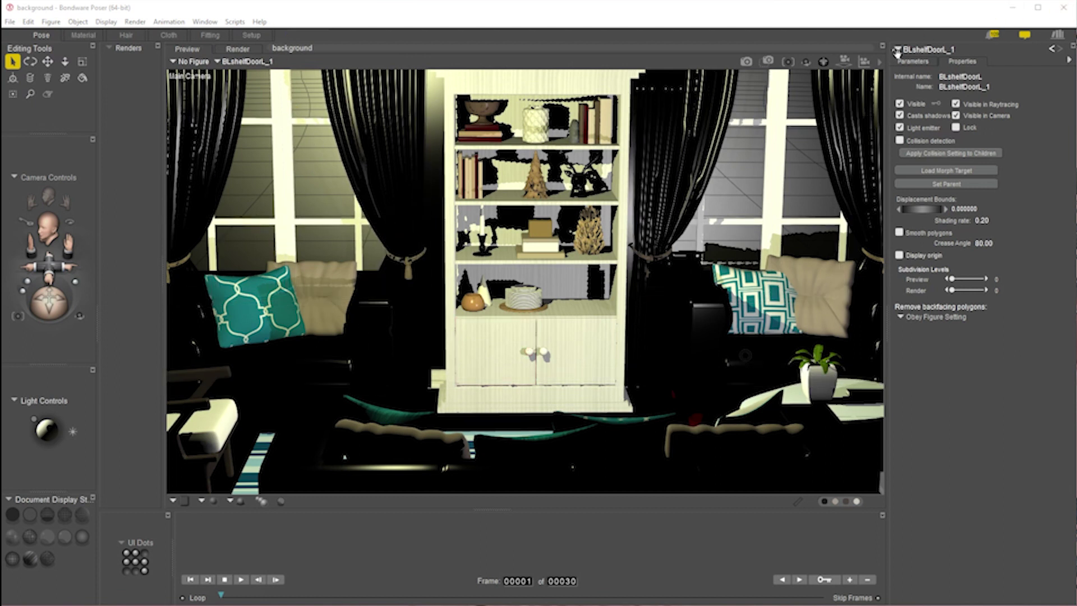
Select the GROUND prop and make it invisible in the scene.
{"action": "left_click", "coordinate": [917, 53]}
{"action": "mouse_move", "coordinate": [936, 56]}
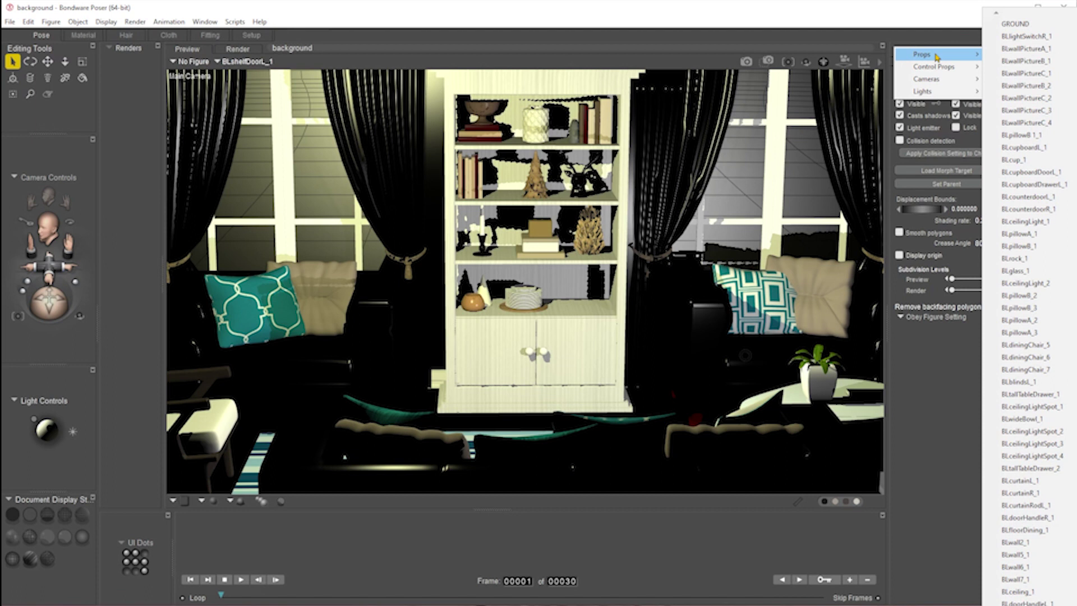
{"action": "left_click", "coordinate": [1015, 24]}
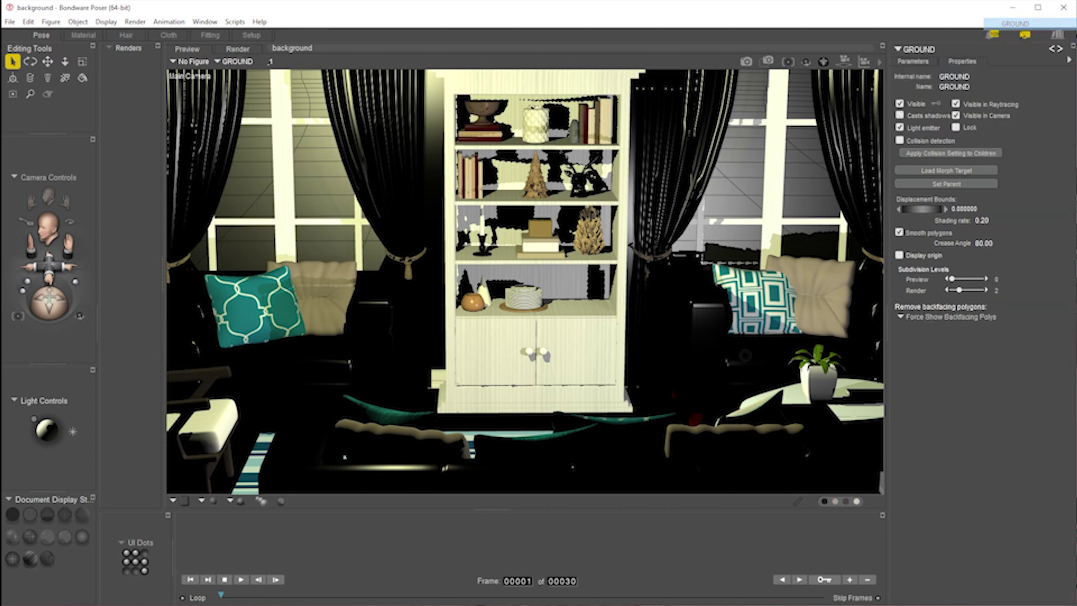
{"action": "left_click", "coordinate": [900, 104]}
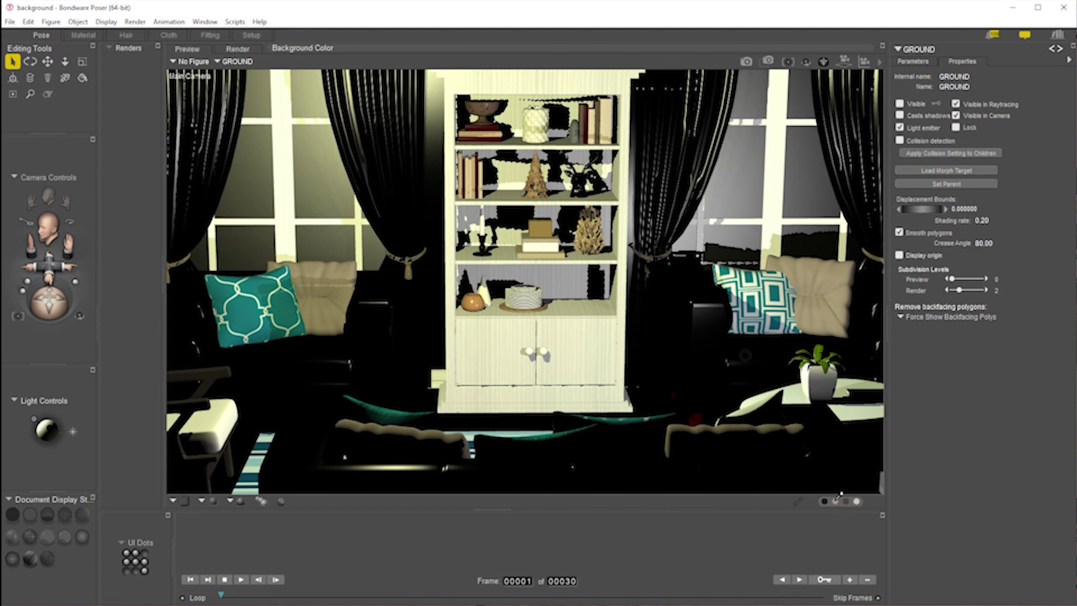
Set the scene's background colour to bright yellow-green and render the room.
{"action": "left_click", "coordinate": [836, 501]}
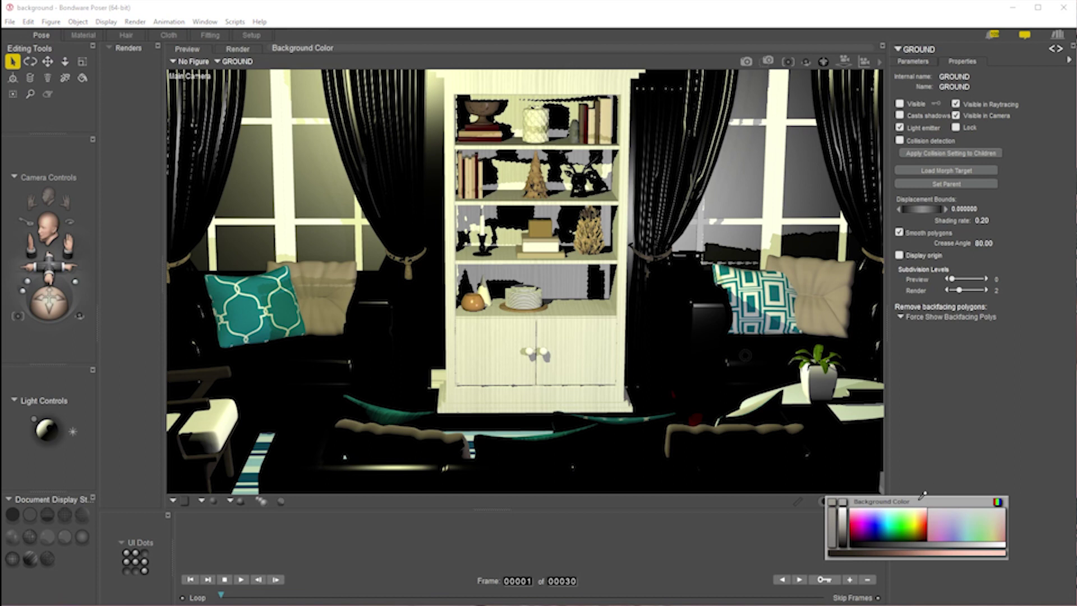
{"action": "left_click", "coordinate": [912, 519]}
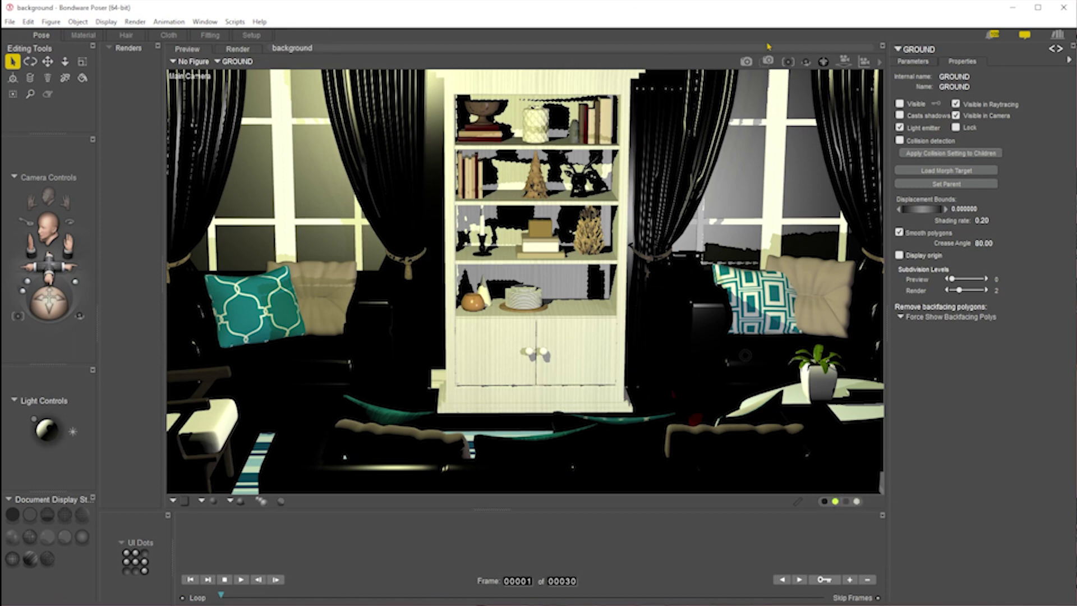
{"action": "left_click", "coordinate": [749, 62]}
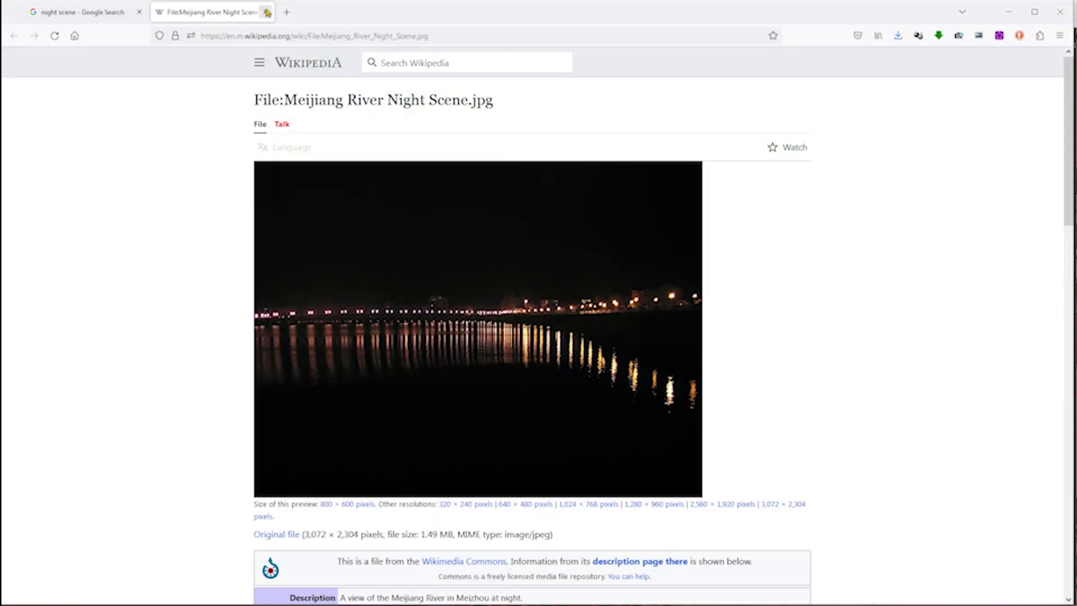
In the web browser, close the Wikipedia image page and return to the general search results for "night scene".
{"action": "left_click", "coordinate": [265, 12]}
{"action": "left_click", "coordinate": [15, 36]}
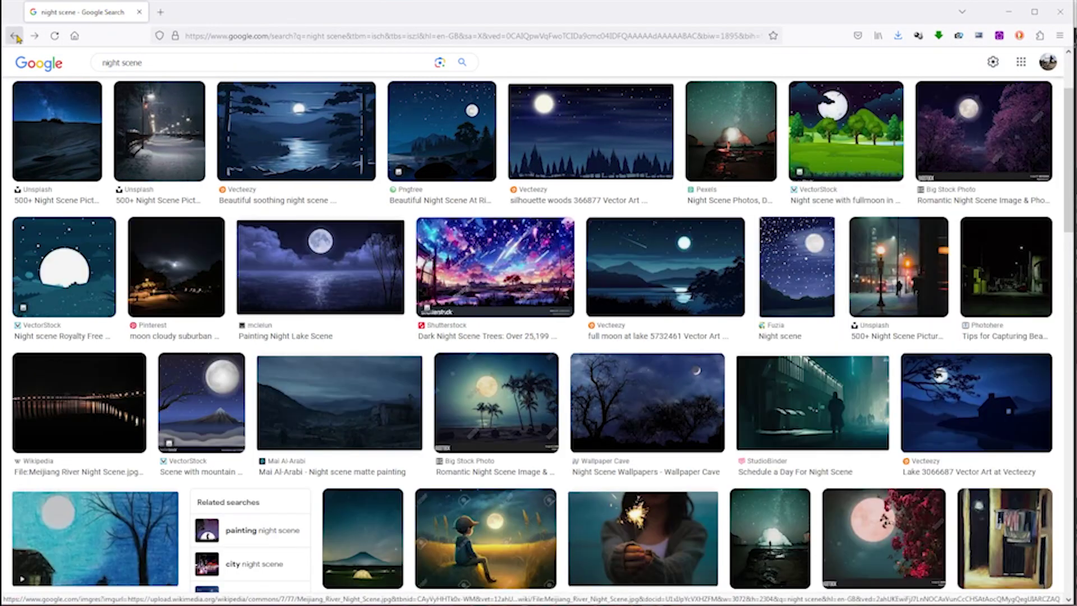
{"action": "left_click", "coordinate": [16, 36]}
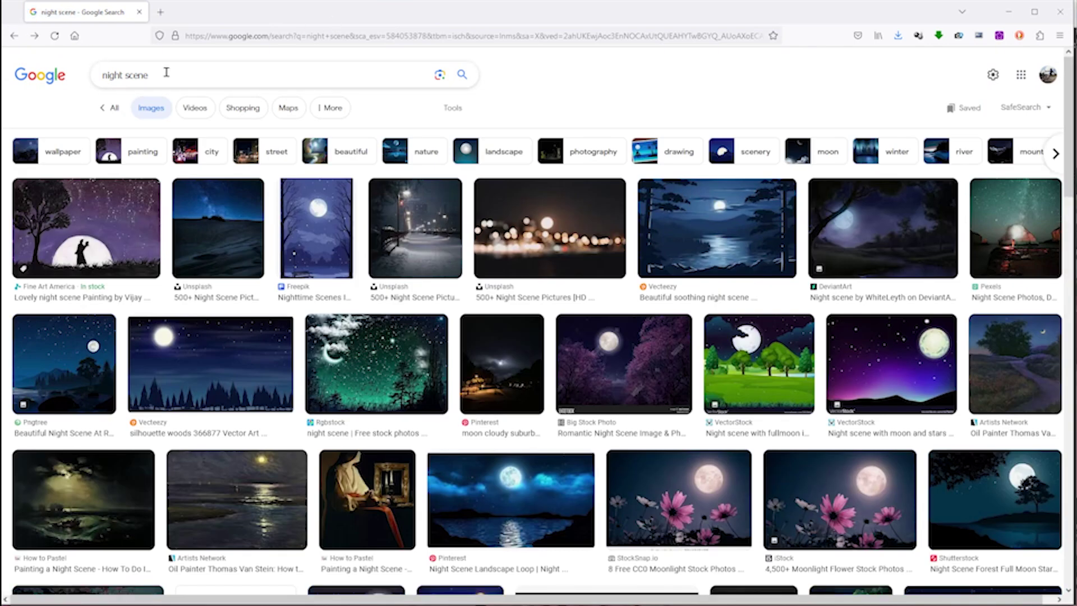
{"action": "left_click", "coordinate": [15, 36]}
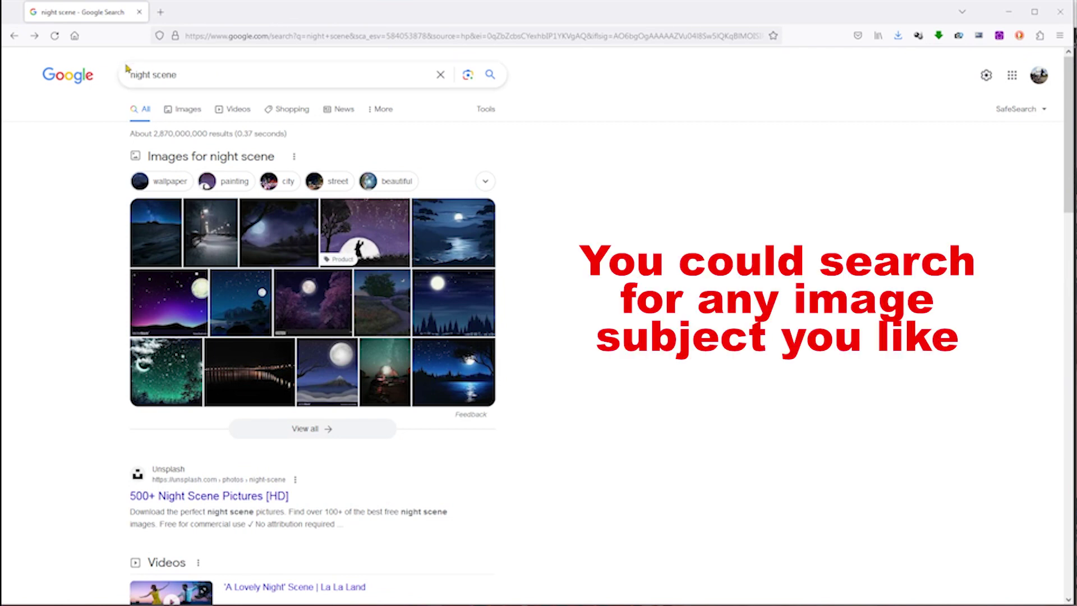
Show the image results for "night scene", restrict them to the Large size and look at the available image types.
{"action": "left_click", "coordinate": [188, 109]}
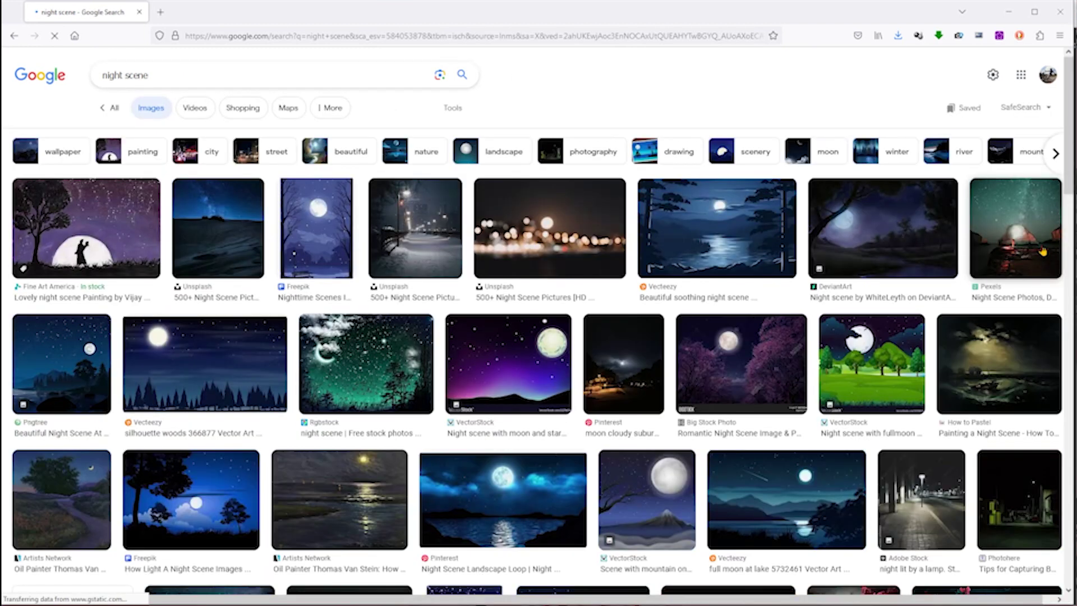
{"action": "left_click", "coordinate": [456, 109]}
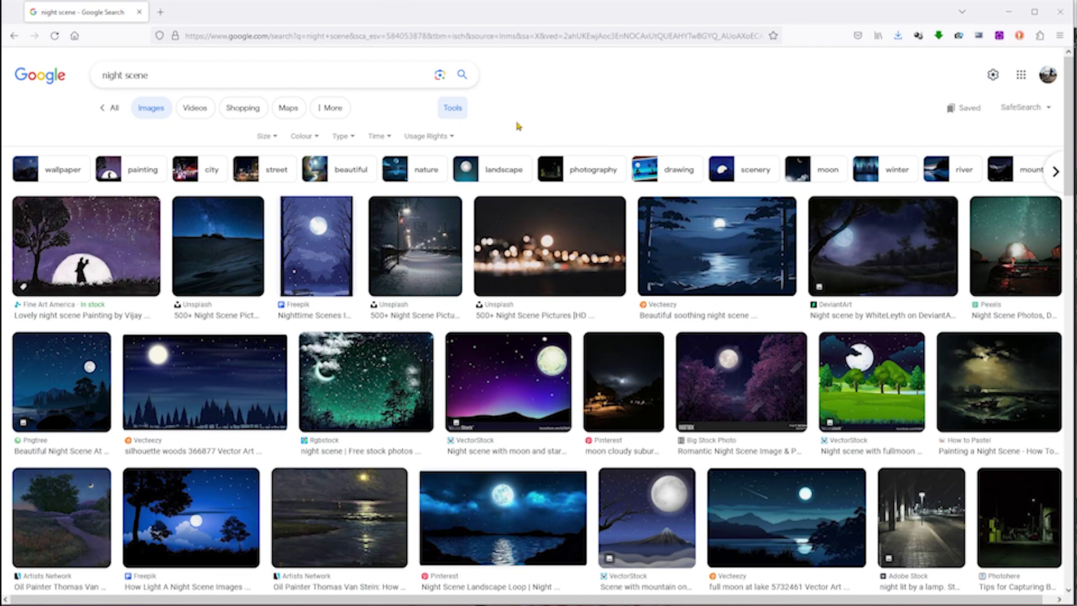
{"action": "left_click", "coordinate": [267, 136]}
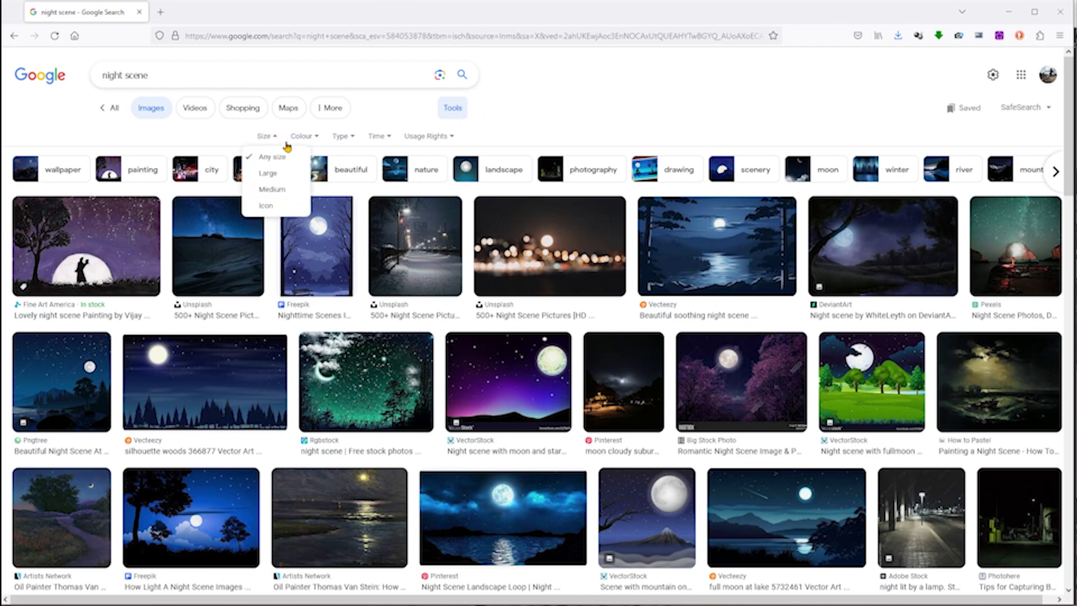
{"action": "left_click", "coordinate": [269, 174]}
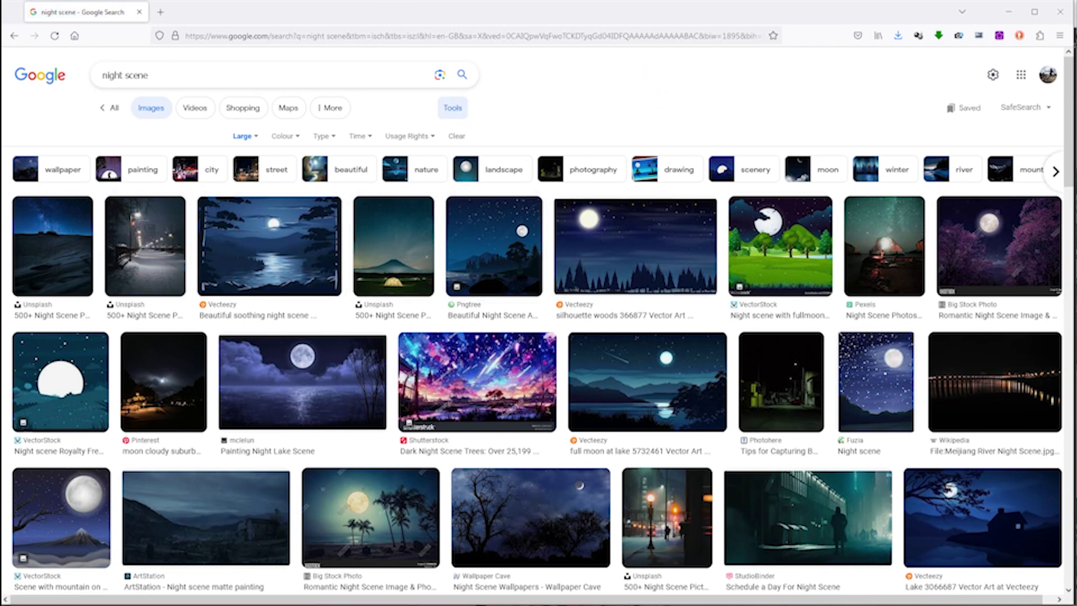
{"action": "left_click", "coordinate": [332, 137]}
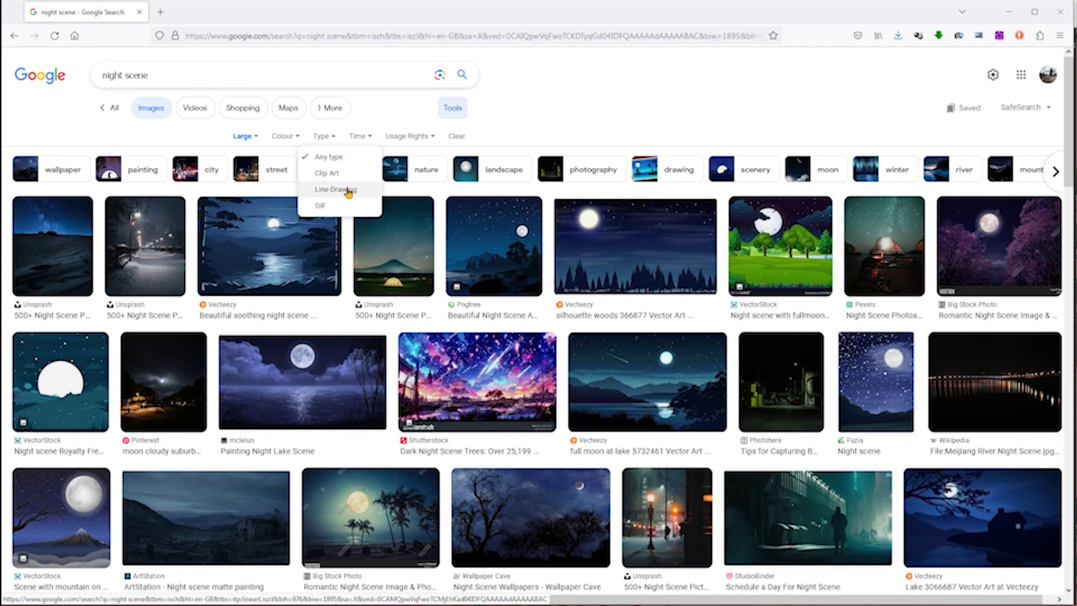
{"action": "left_click", "coordinate": [462, 143]}
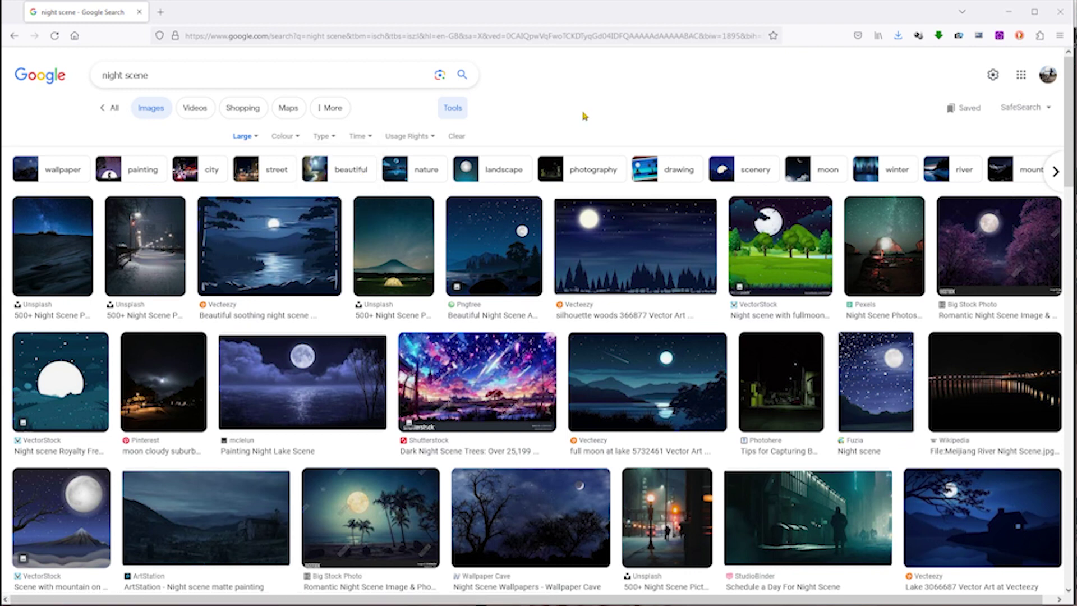
Open the Wikipedia file page of the Meijiang River Night Scene image from the search results.
{"action": "left_click", "coordinate": [1013, 377]}
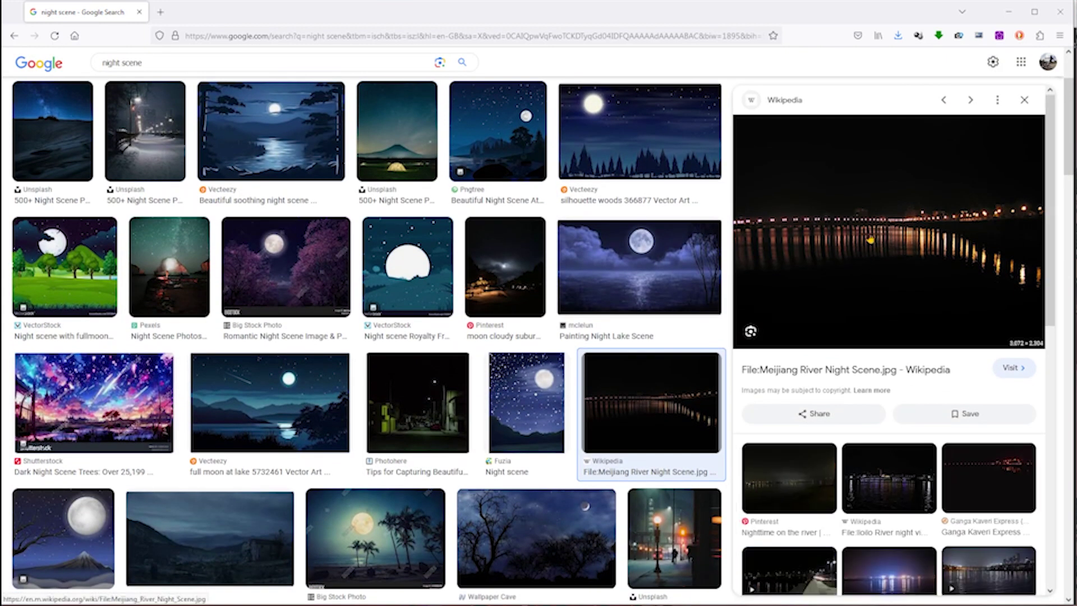
{"action": "left_click", "coordinate": [870, 241]}
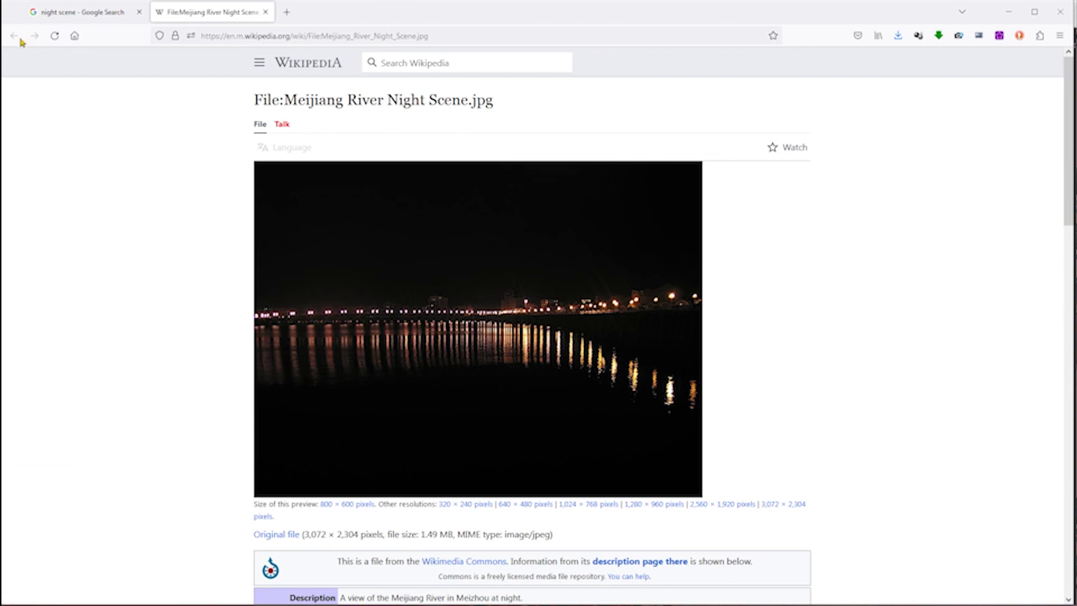
{"action": "left_click", "coordinate": [102, 13]}
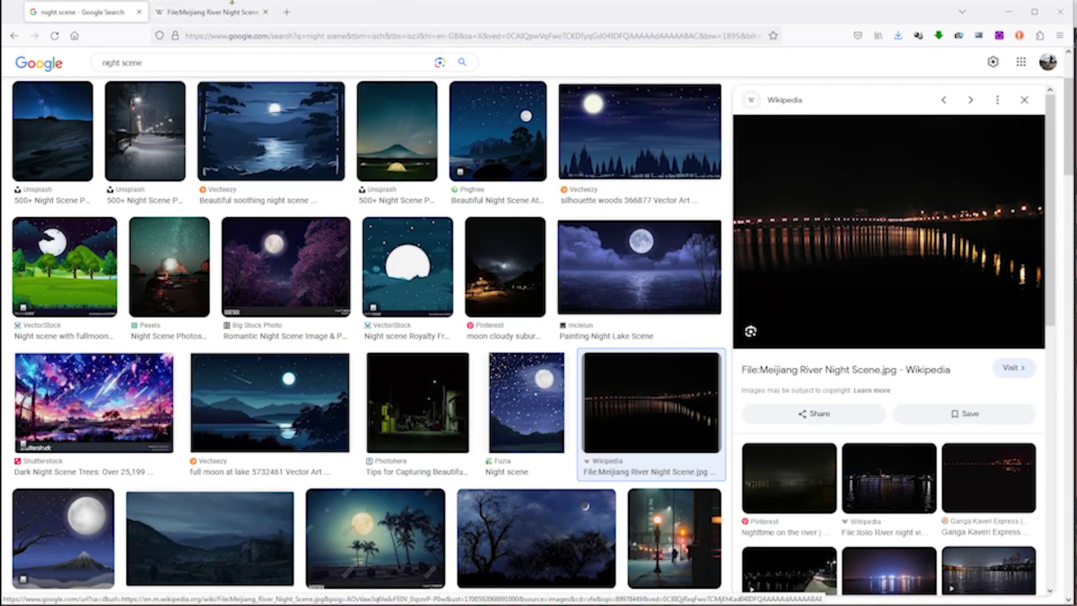
{"action": "left_click", "coordinate": [229, 17]}
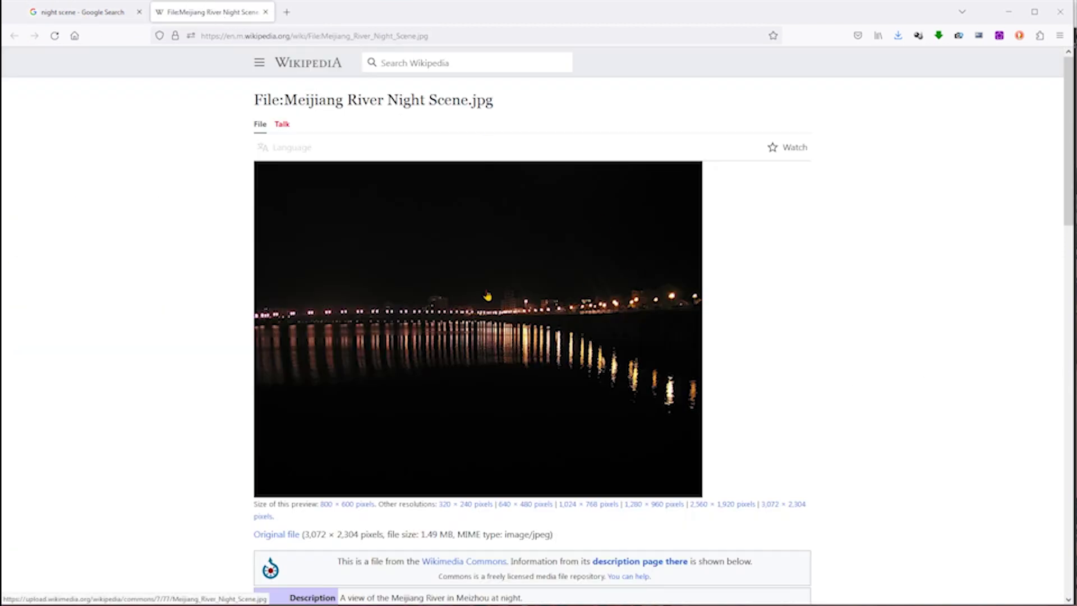
Try to save the Meijiang River Night Scene image to the Downloads folder.
{"action": "right_click", "coordinate": [487, 296]}
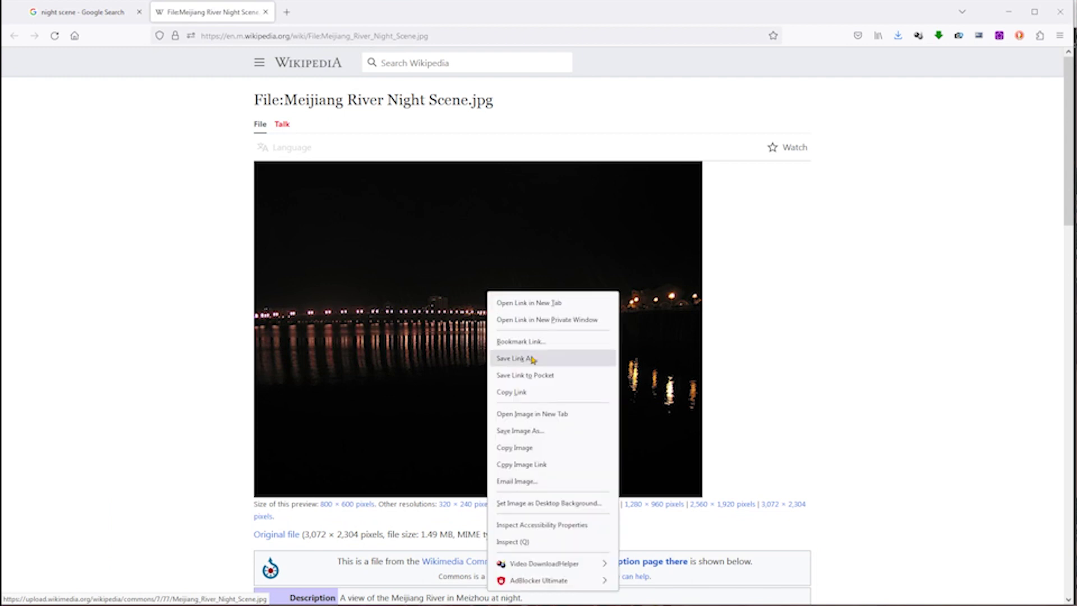
{"action": "left_click", "coordinate": [523, 430]}
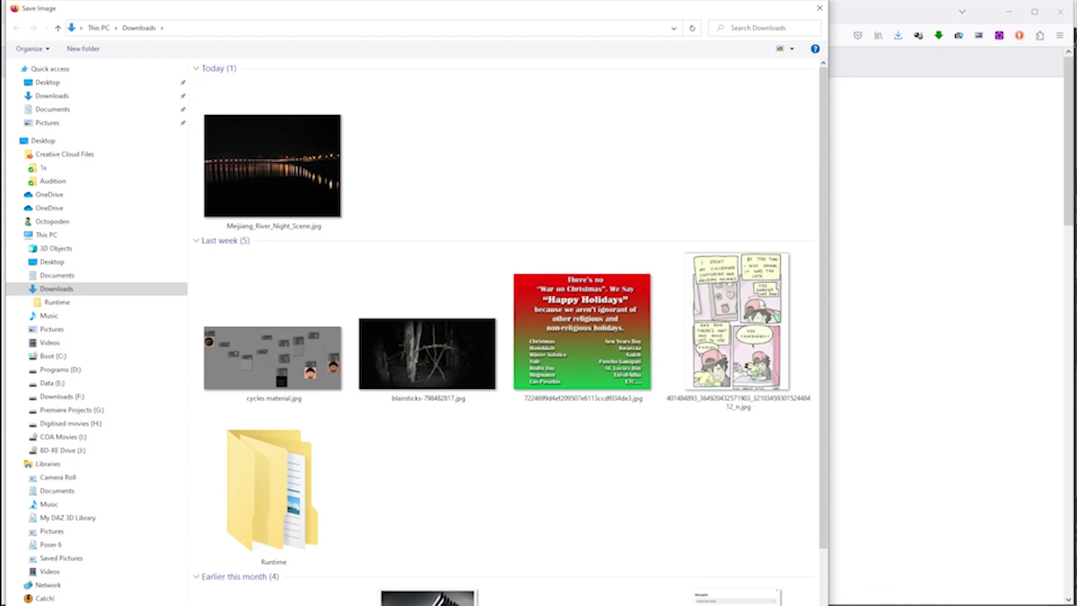
{"action": "key", "text": "Escape"}
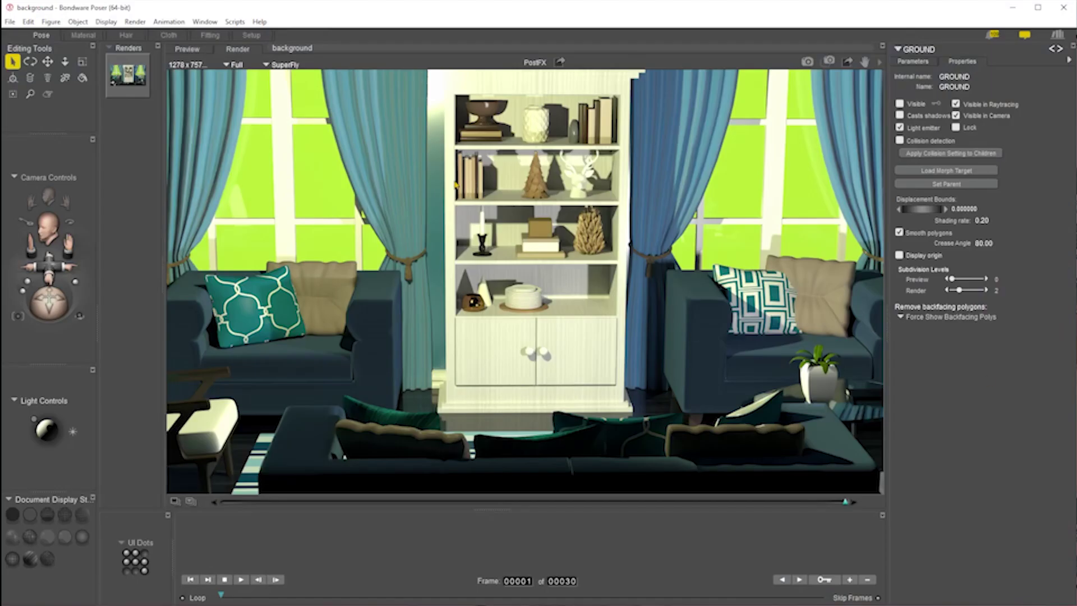
Switch to Poser and add the first square prop from the Poser 6 Primitives library to the scene.
{"action": "left_click", "coordinate": [570, 318]}
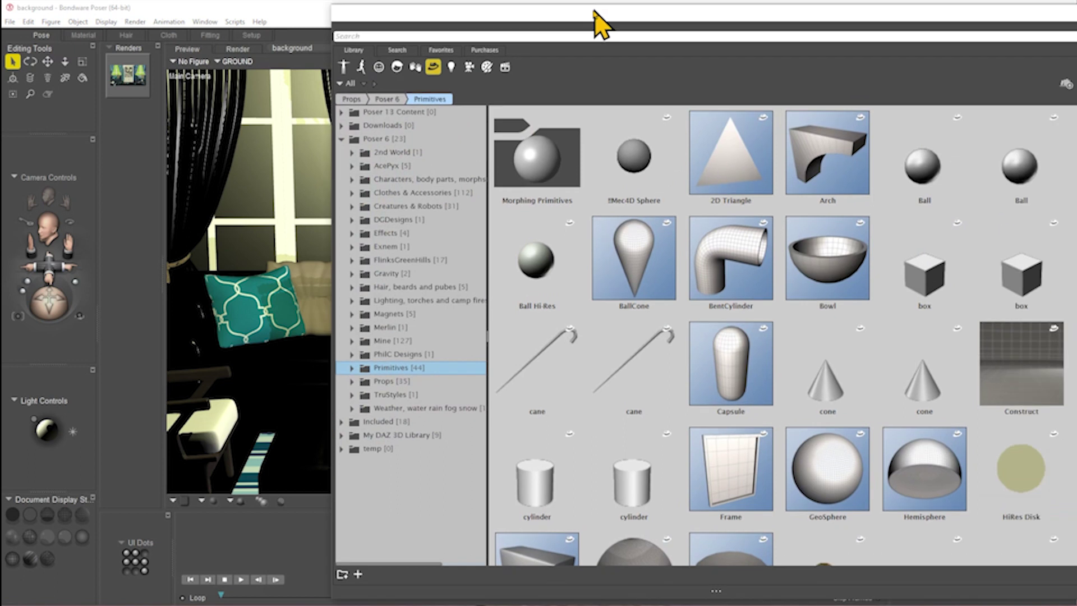
{"action": "left_click_drag", "start_coordinate": [591, 12], "coordinate": [547, 17]}
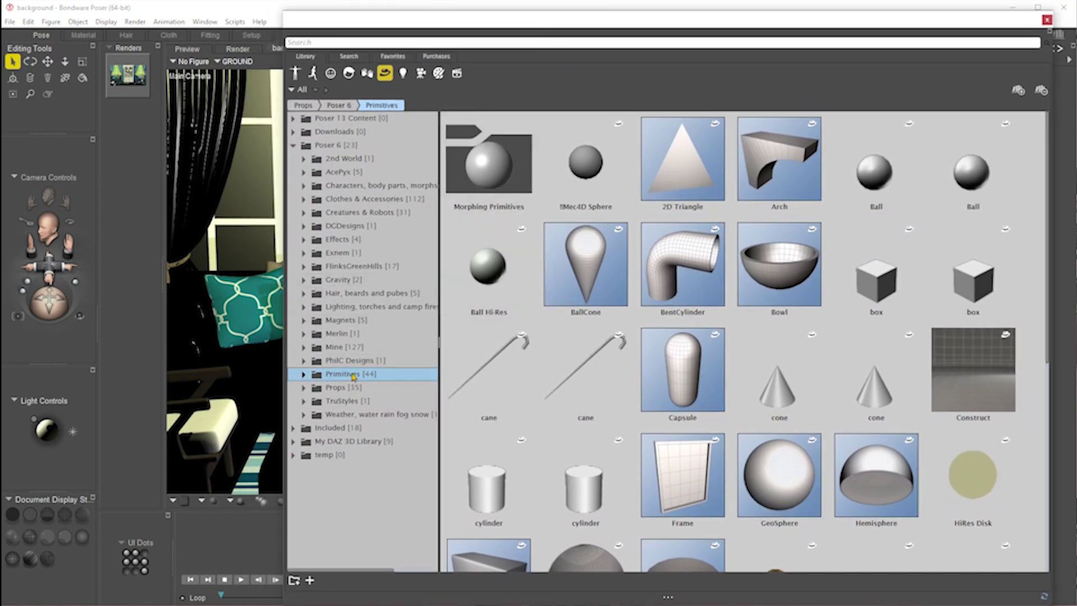
{"action": "scroll", "coordinate": [558, 444], "scroll_direction": "down", "scroll_amount": 5}
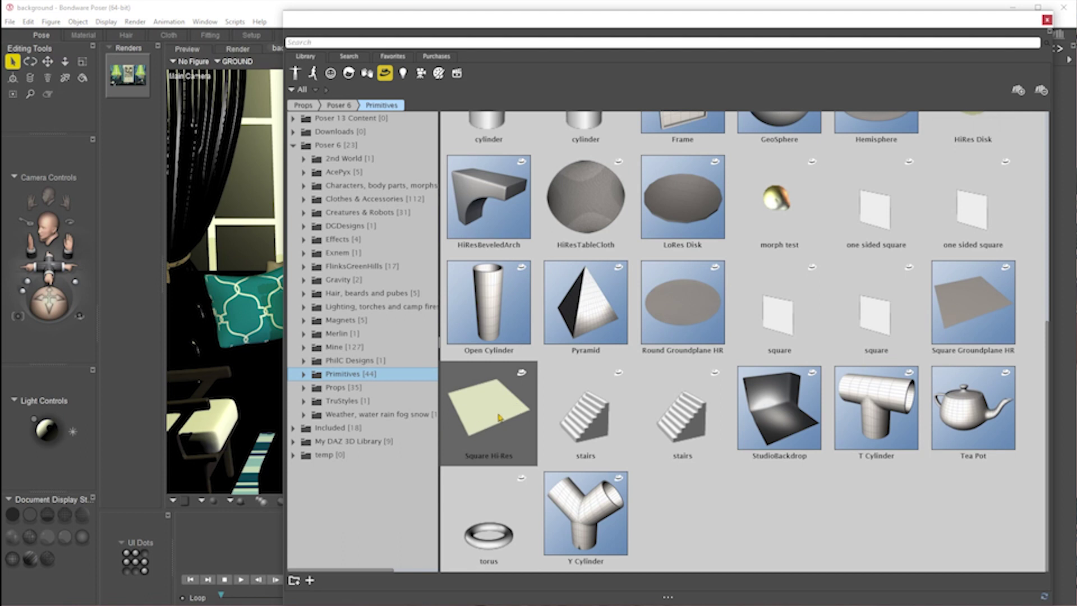
{"action": "left_click", "coordinate": [780, 317]}
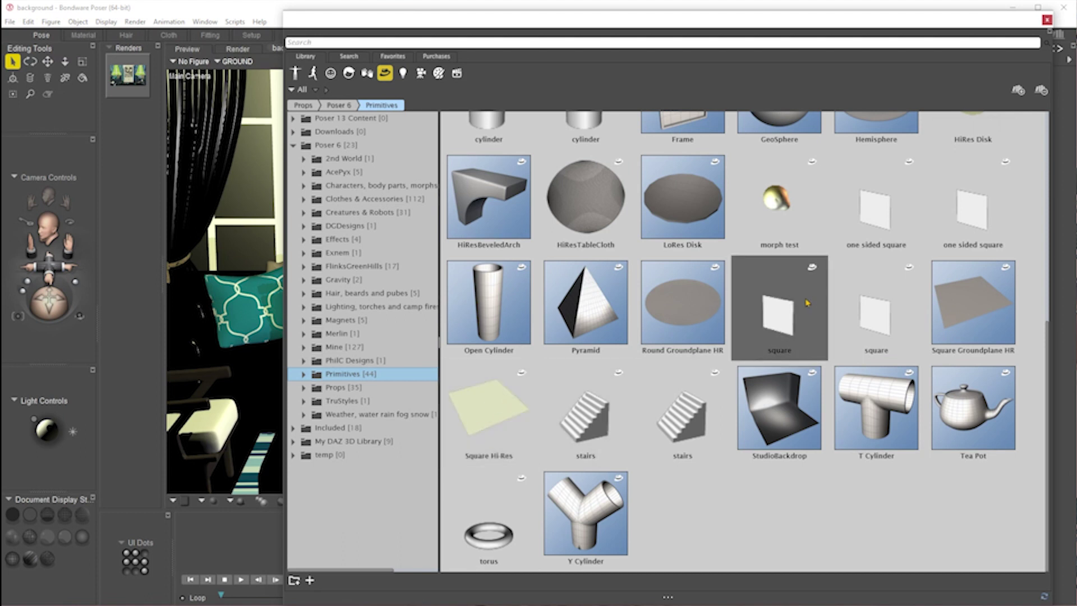
{"action": "double_click", "coordinate": [776, 311]}
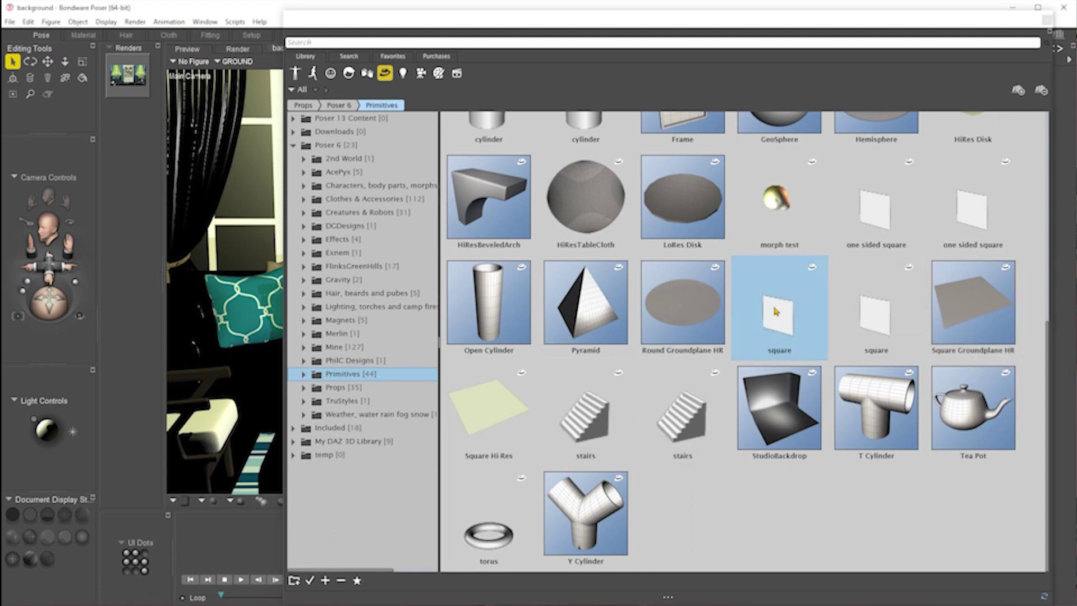
{"action": "left_click_drag", "start_coordinate": [659, 20], "coordinate": [1076, 13]}
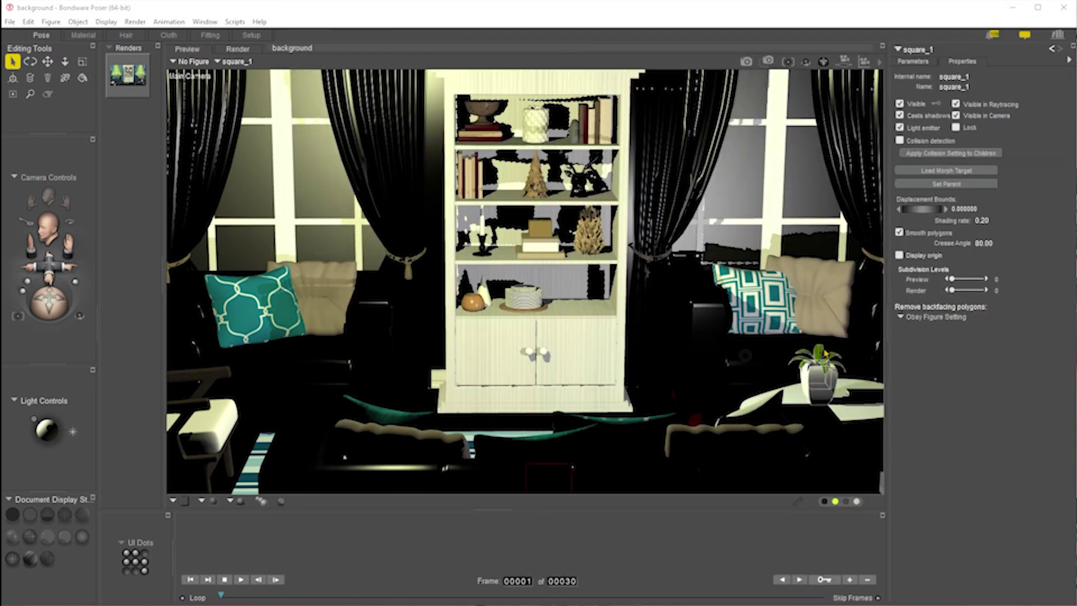
Rename the new square prop as background.
{"action": "left_click", "coordinate": [926, 51]}
{"action": "left_click", "coordinate": [1023, 60]}
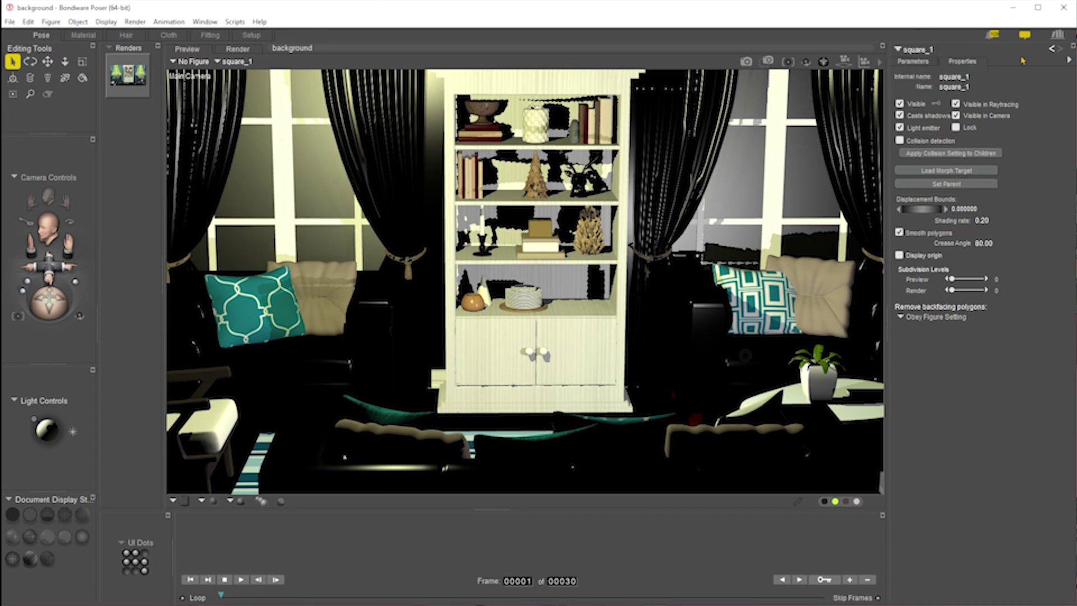
{"action": "left_click", "coordinate": [924, 63]}
{"action": "left_click", "coordinate": [964, 61]}
{"action": "double_click", "coordinate": [960, 88]}
{"action": "type", "text": "ba"}
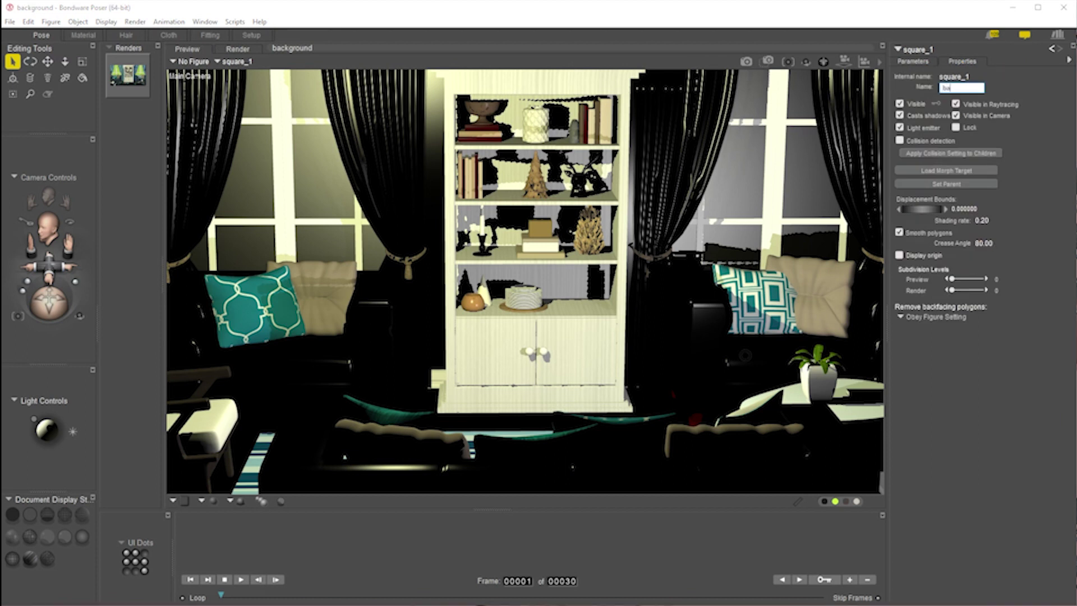
{"action": "type", "text": "ckground"}
{"action": "key", "text": "Return"}
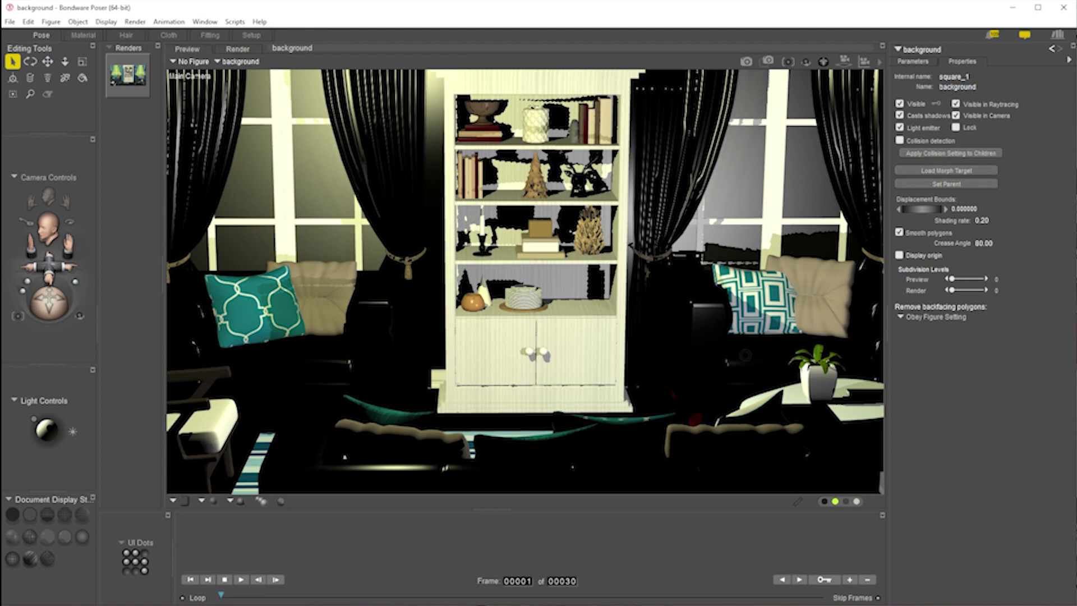
Show the background square's parameters and adjust one of its dials.
{"action": "left_click", "coordinate": [918, 62]}
{"action": "left_click_drag", "start_coordinate": [934, 239], "coordinate": [966, 240]}
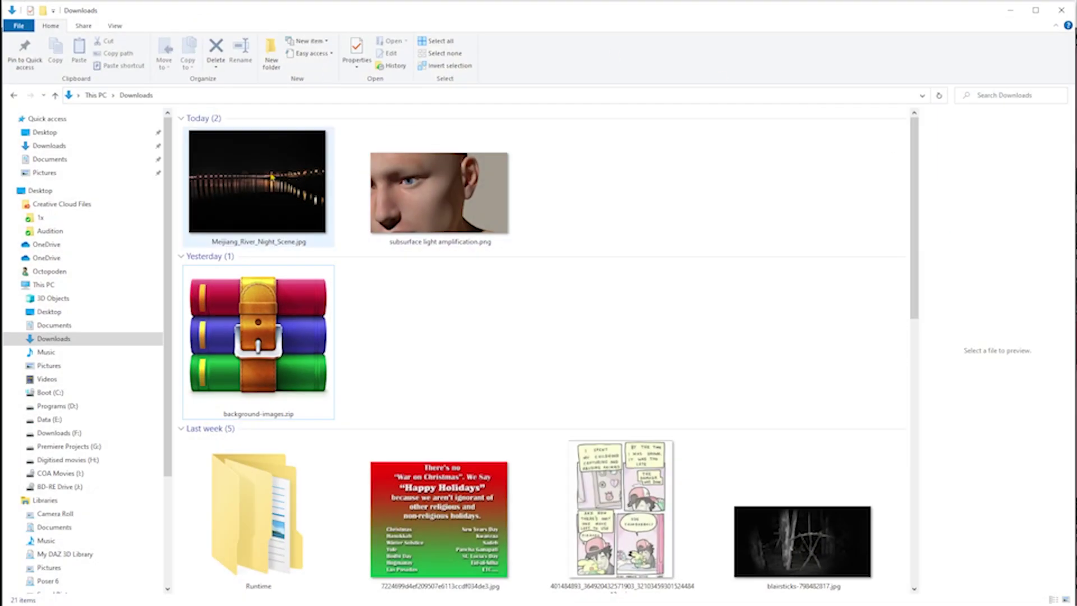
Check the pixel dimensions of Meijiang_River_Night_Scene.jpg in its file properties, then close them without changes.
{"action": "left_click", "coordinate": [270, 176]}
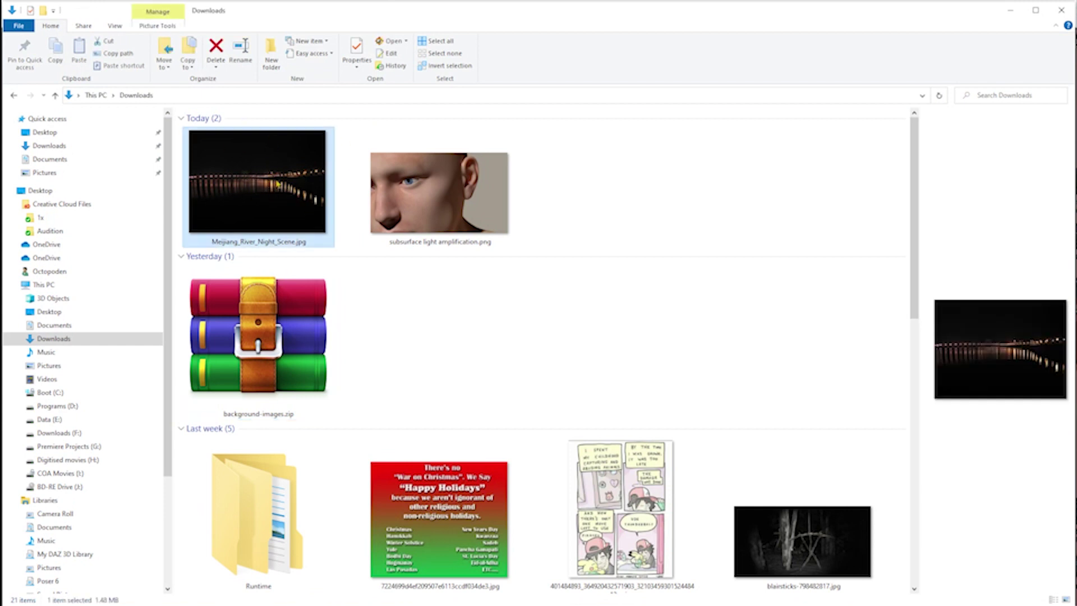
{"action": "mouse_move", "coordinate": [278, 184]}
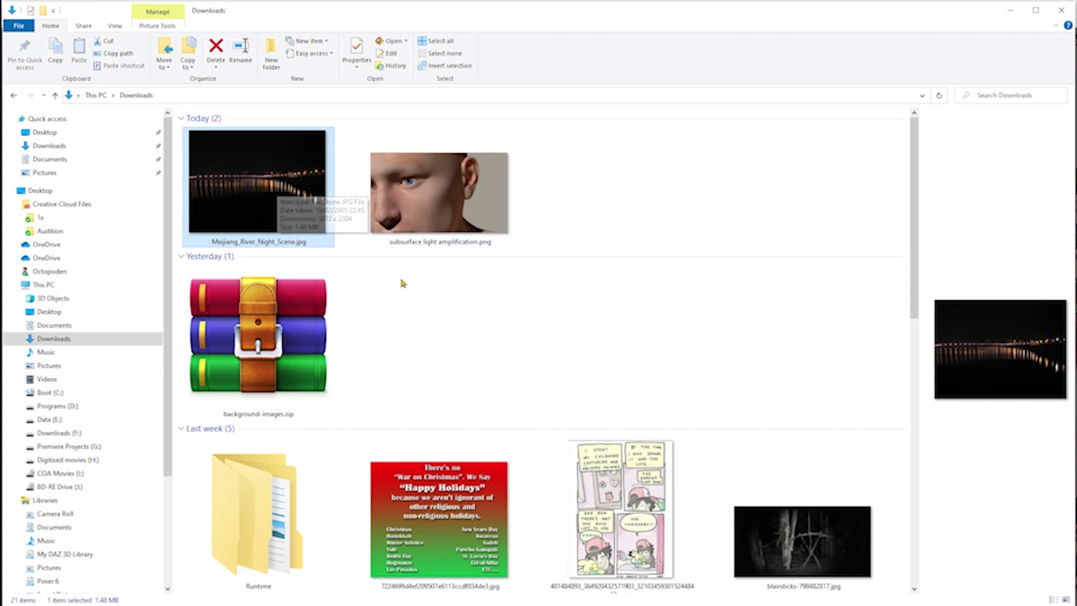
{"action": "right_click", "coordinate": [265, 175]}
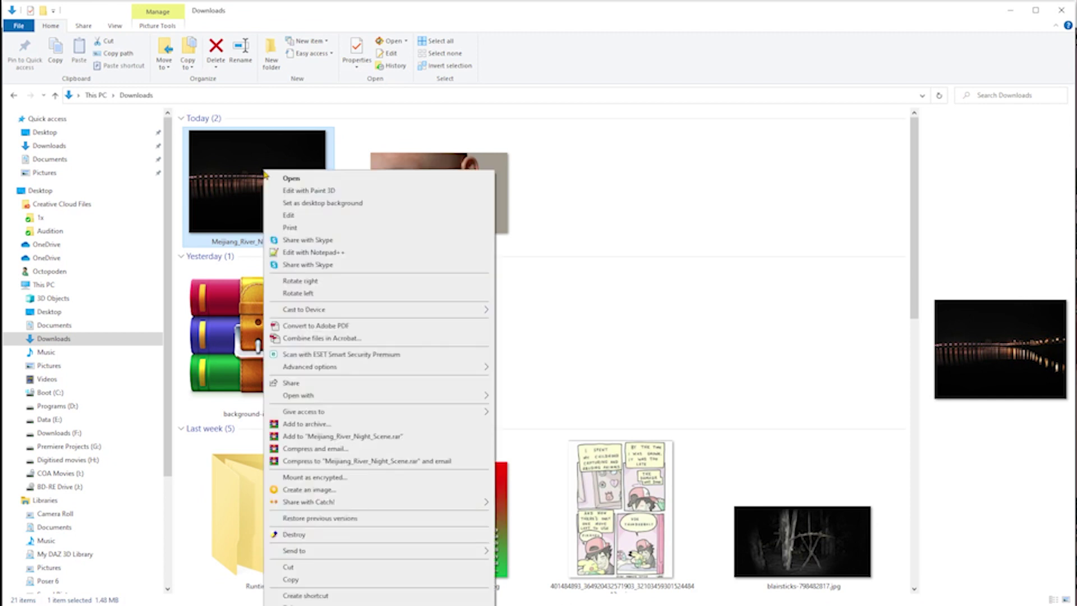
{"action": "left_click", "coordinate": [292, 605]}
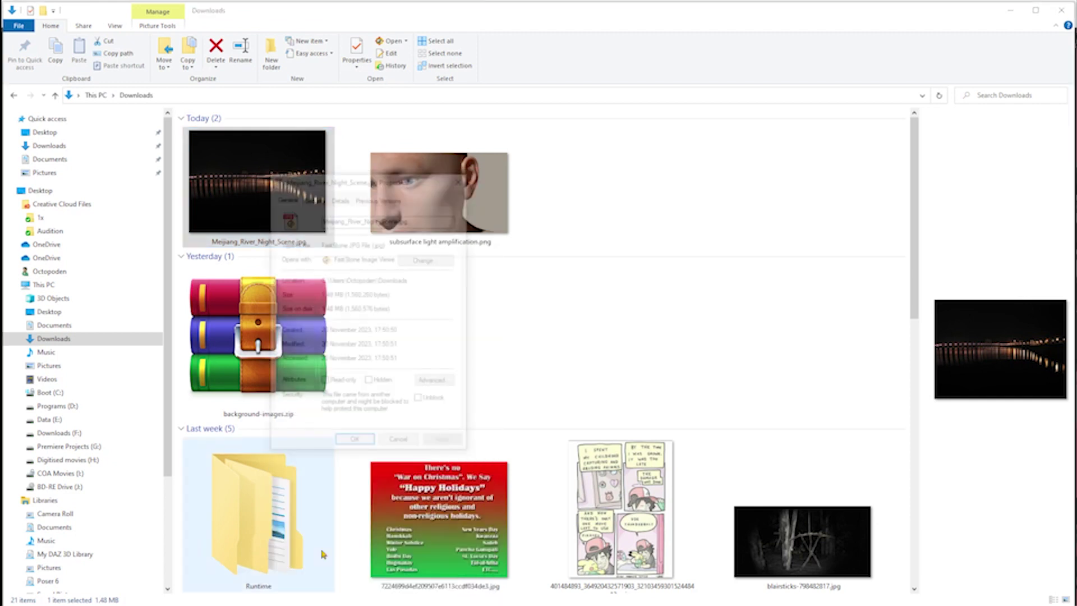
{"action": "left_click", "coordinate": [340, 197]}
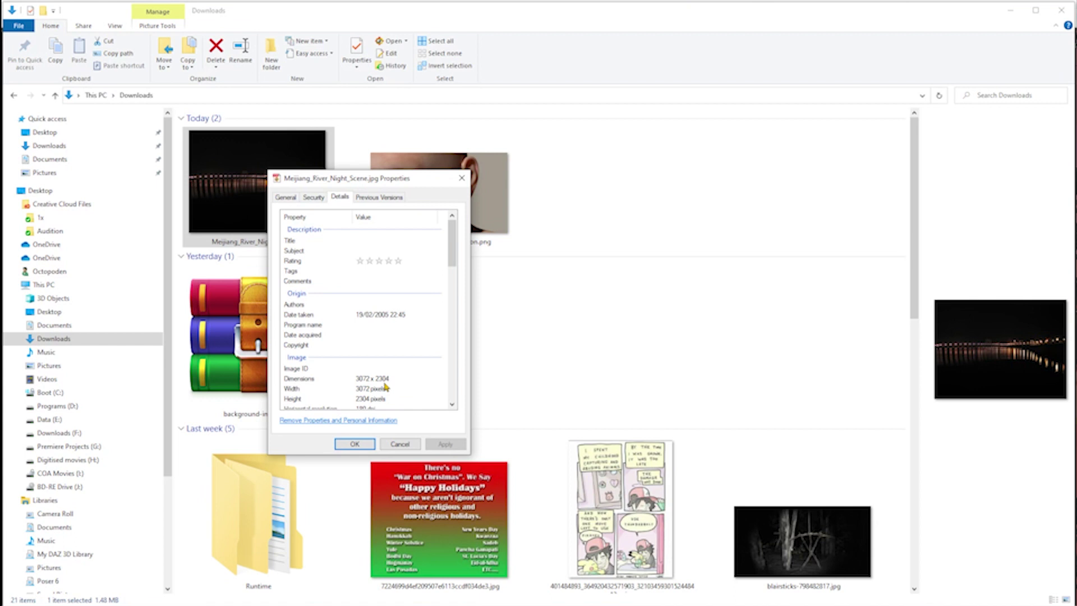
{"action": "left_click", "coordinate": [404, 446]}
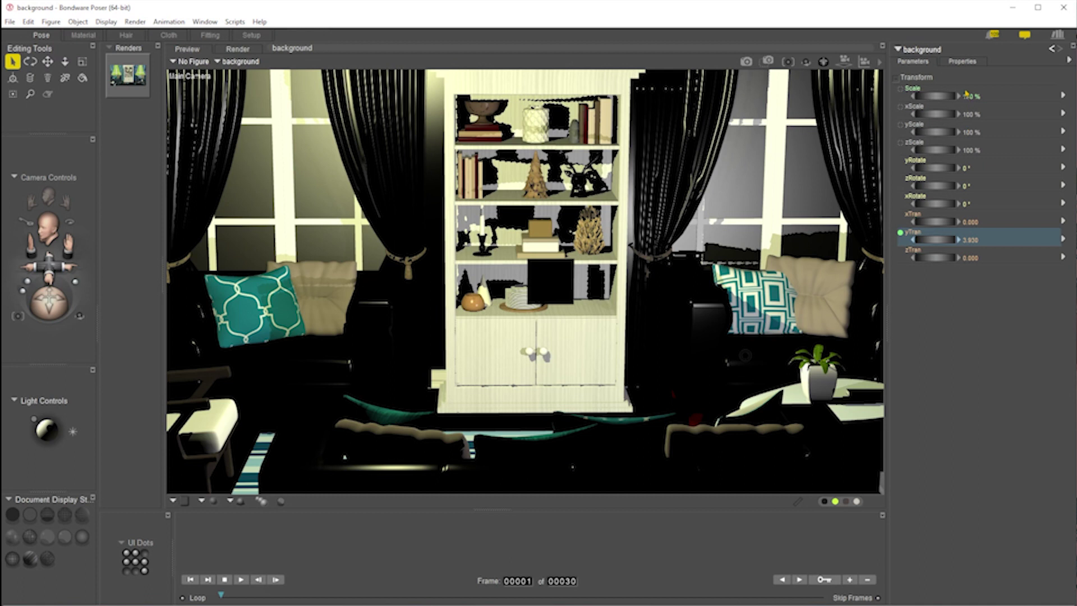
In Poser, set the background square's xScale to 307% and yScale to 230% to match the picture's aspect ratio.
{"action": "left_click", "coordinate": [974, 114]}
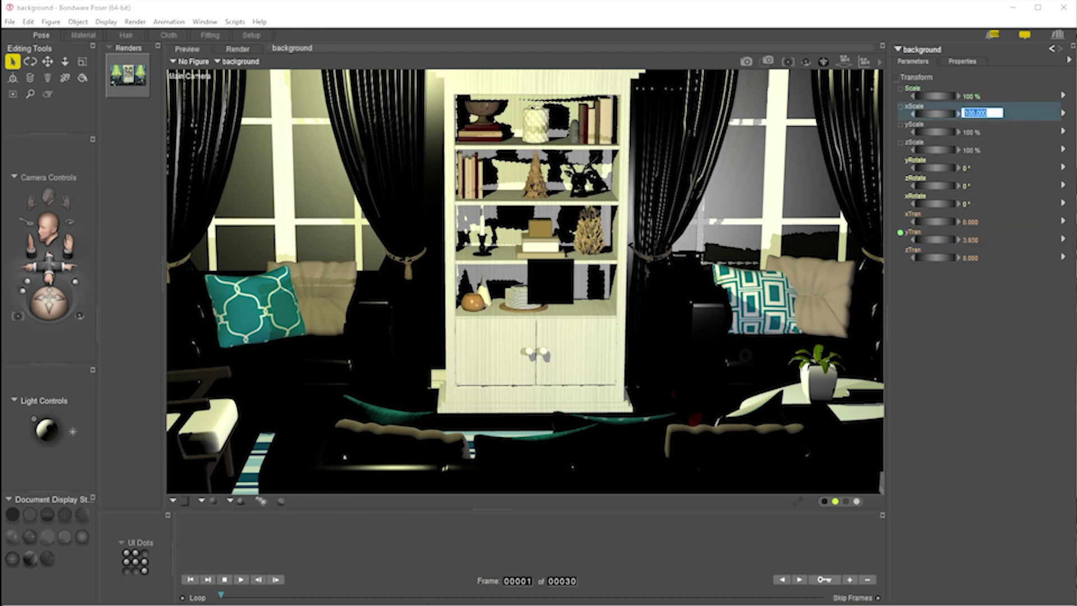
{"action": "type", "text": "307"}
{"action": "key", "text": "Return"}
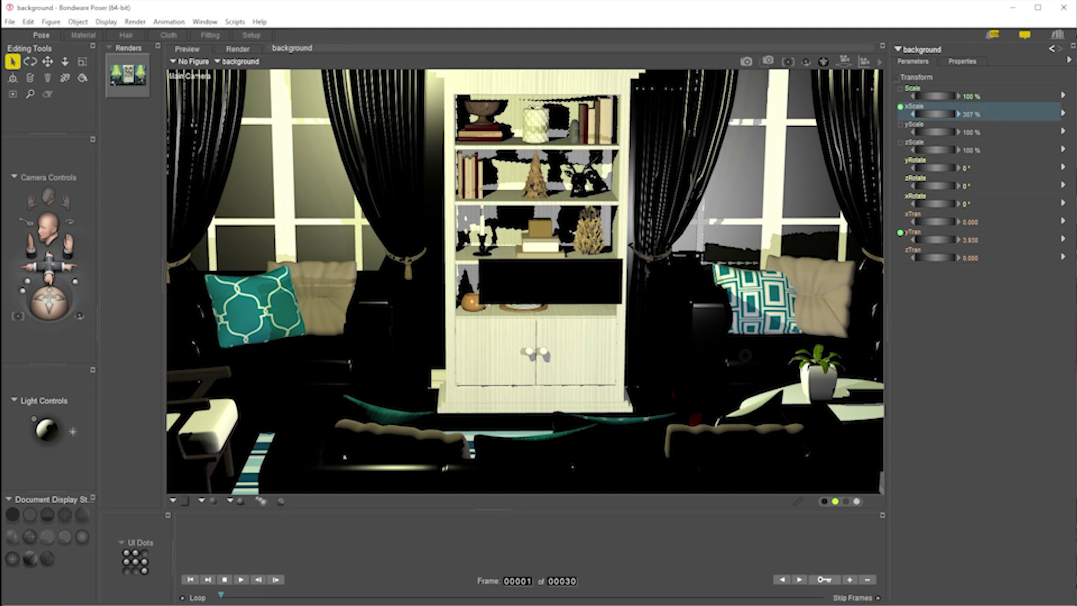
{"action": "key", "text": "alt+Tab"}
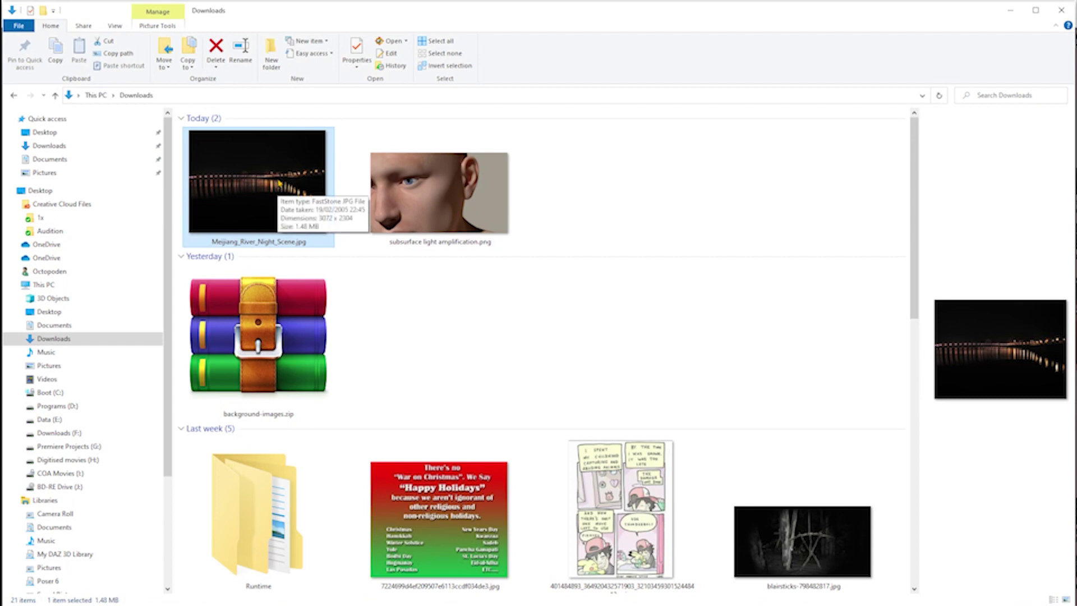
{"action": "key", "text": "alt+Tab"}
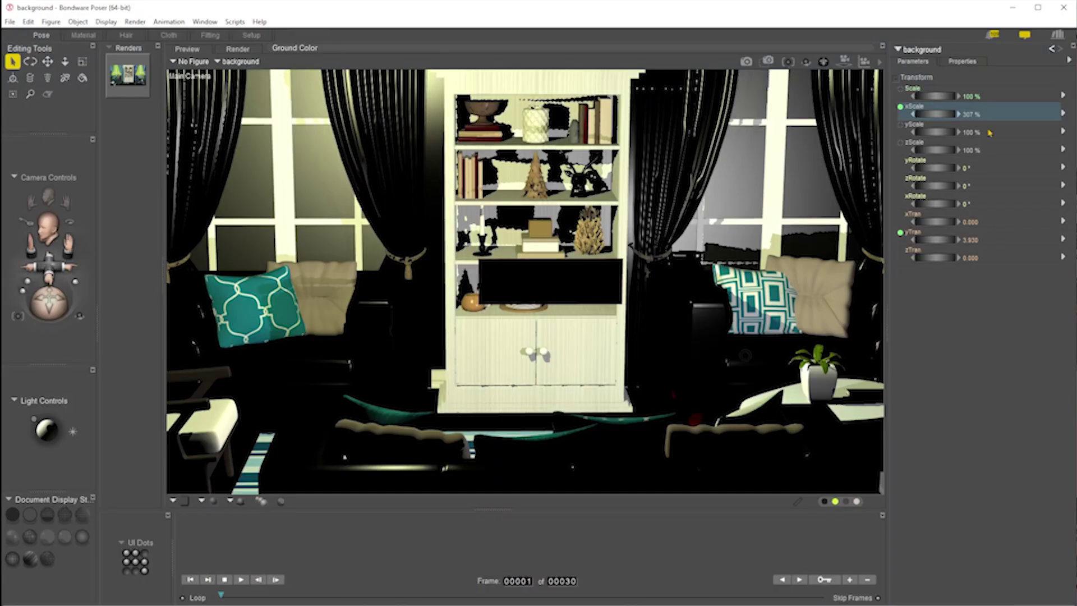
{"action": "left_click", "coordinate": [972, 132]}
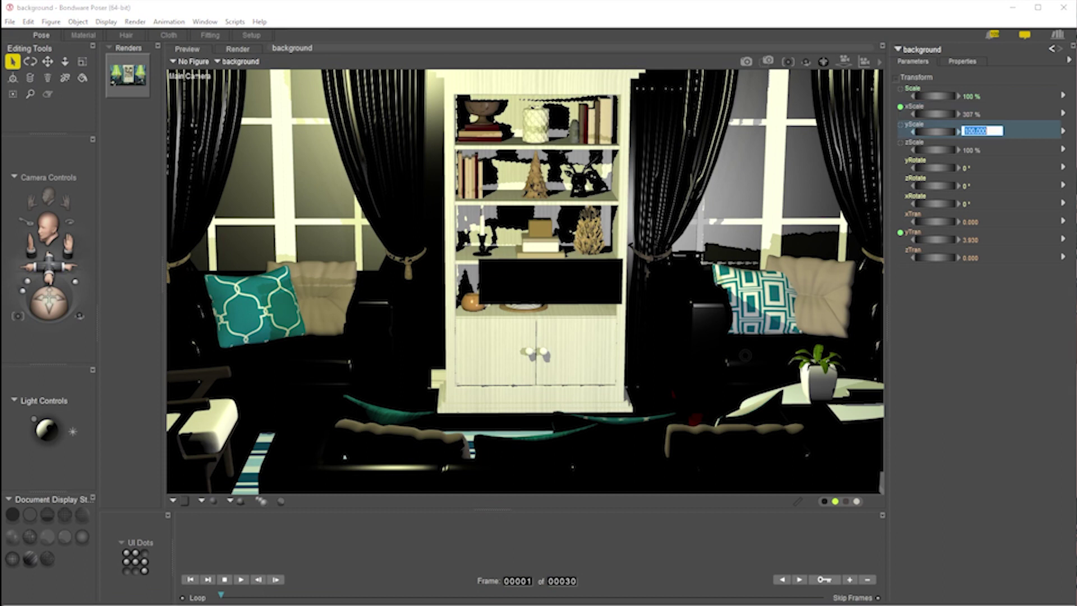
{"action": "type", "text": "230"}
{"action": "key", "text": "Return"}
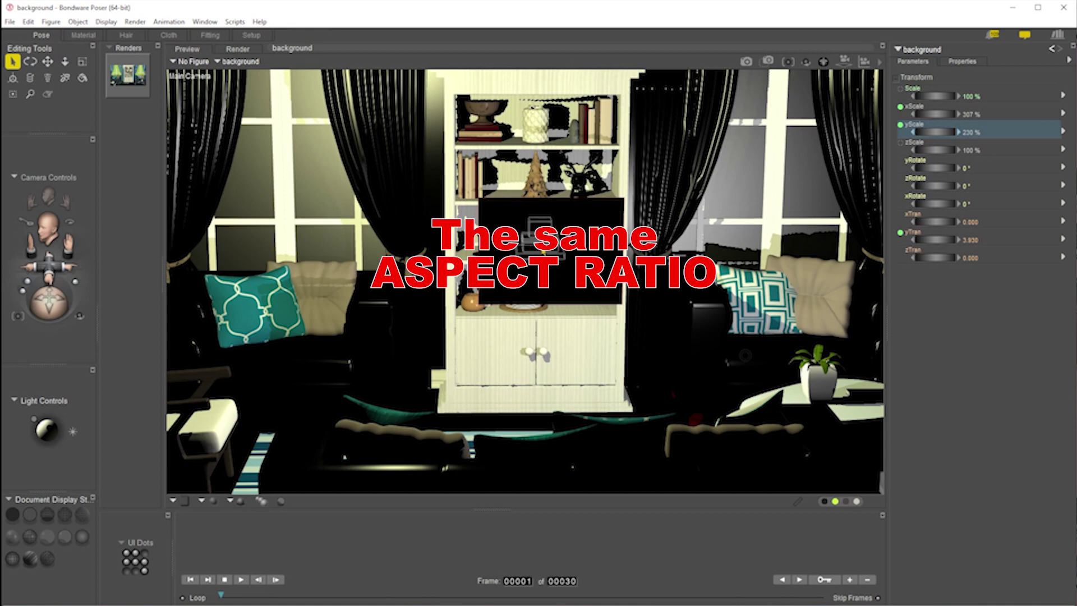
In the Material room, add a 2D image_map node to the background's material and connect it to Diffuse_Color.
{"action": "left_click", "coordinate": [84, 36]}
{"action": "right_click", "coordinate": [474, 169]}
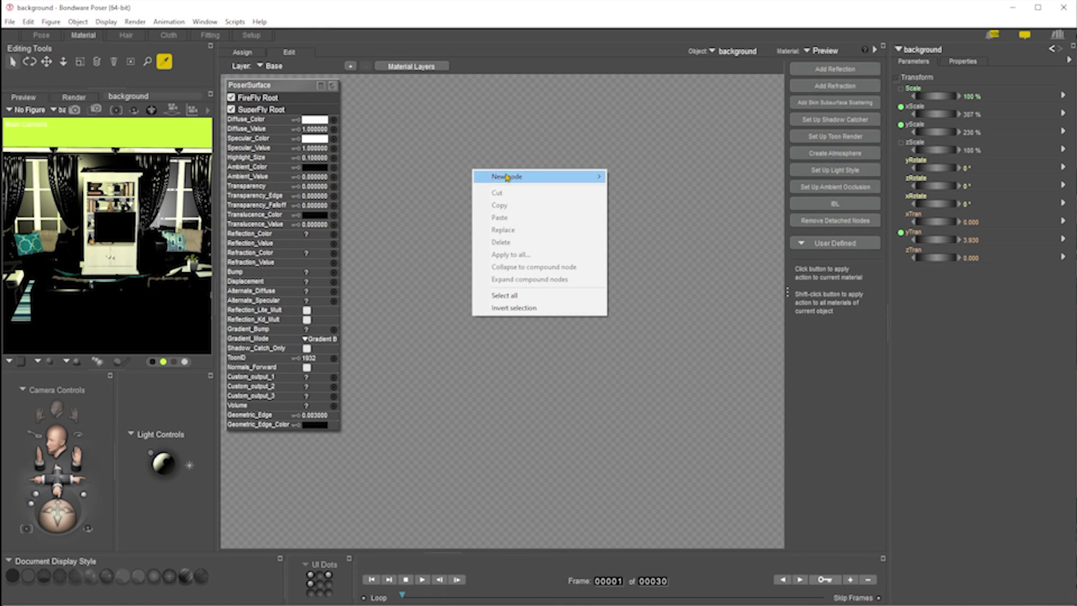
{"action": "mouse_move", "coordinate": [508, 178]}
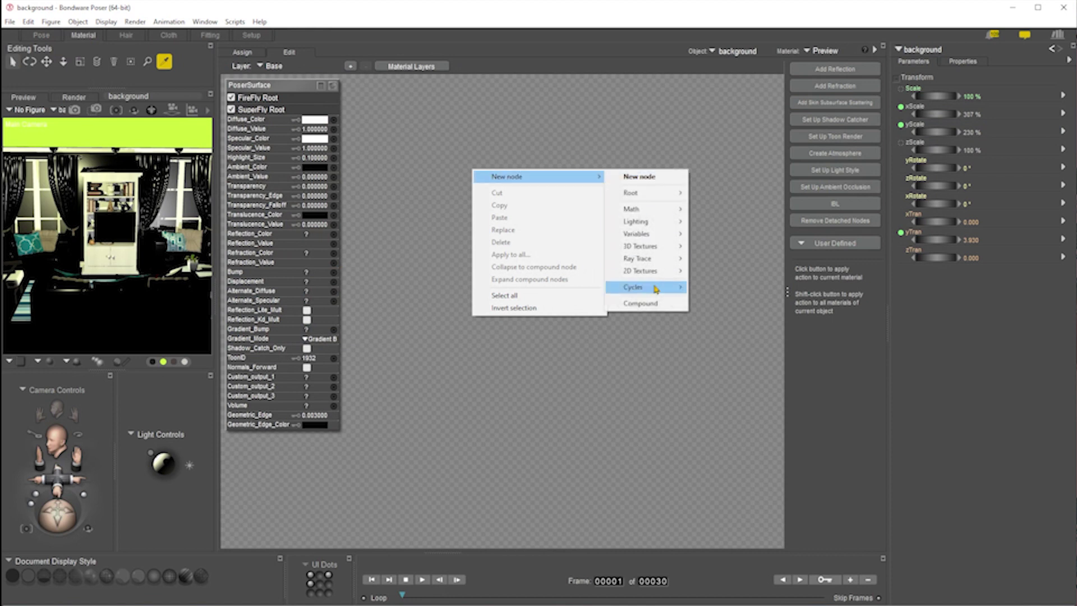
{"action": "mouse_move", "coordinate": [668, 274]}
{"action": "left_click", "coordinate": [722, 299]}
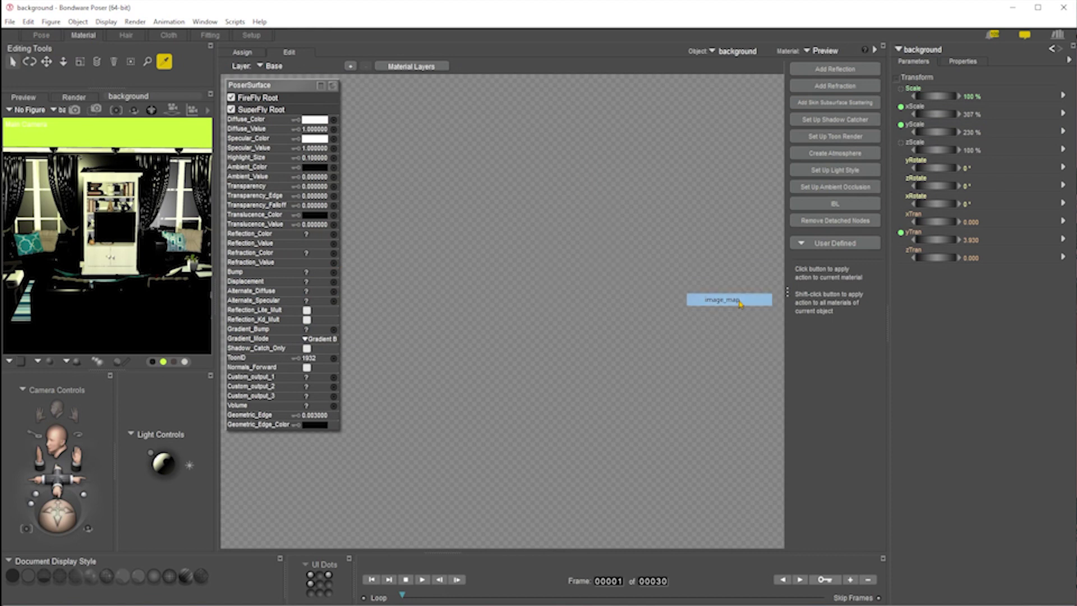
{"action": "left_click_drag", "start_coordinate": [477, 191], "coordinate": [336, 121]}
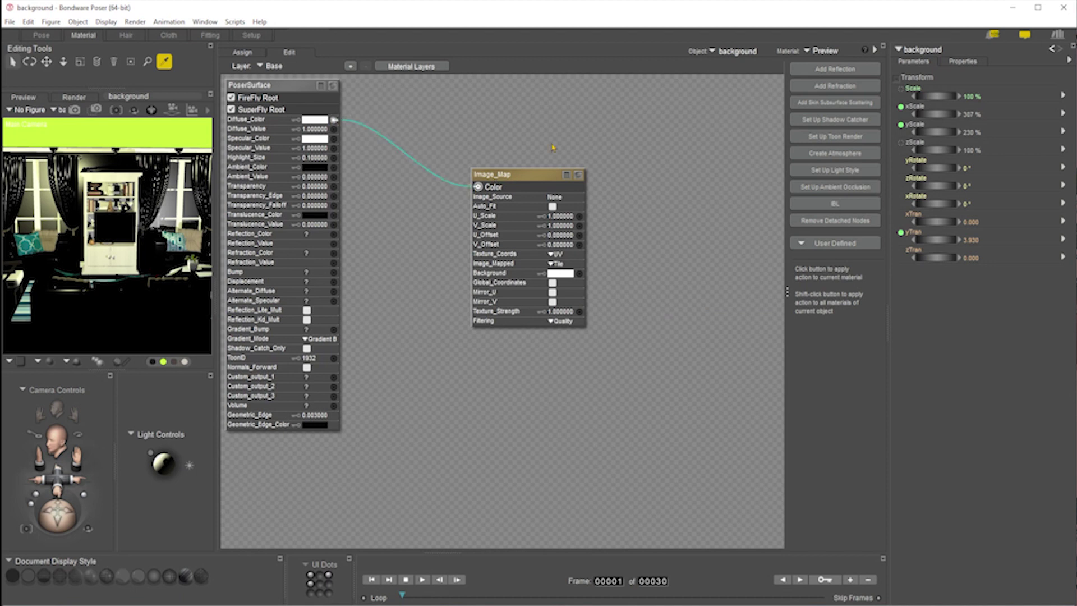
Load Meijiang_River_Night_Scene.jpg from Downloads as the Image_Map node's image source.
{"action": "left_click", "coordinate": [557, 197]}
{"action": "left_click", "coordinate": [568, 201]}
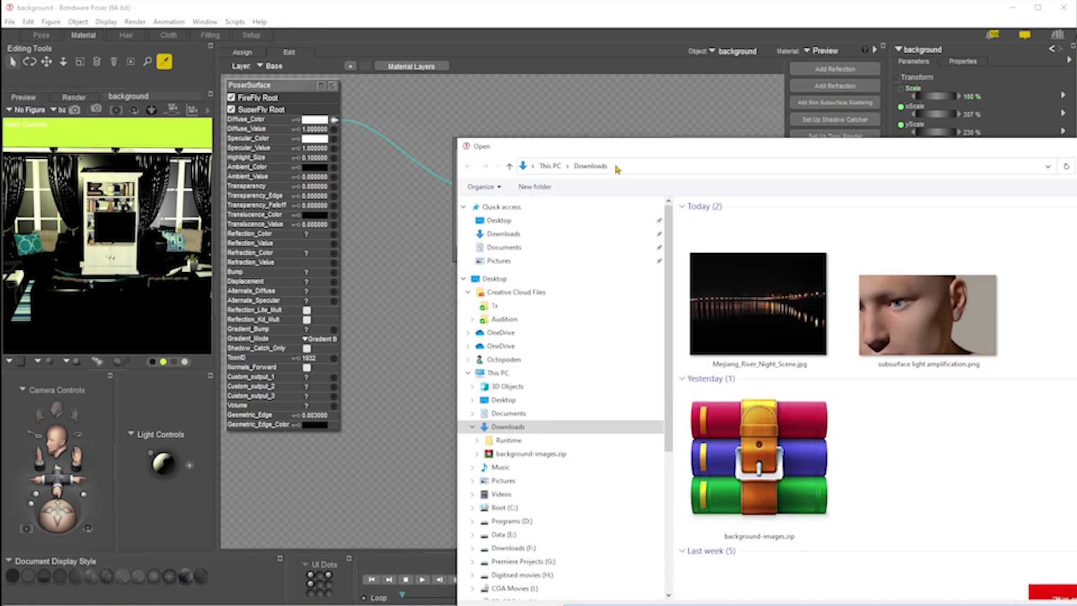
{"action": "double_click", "coordinate": [737, 289]}
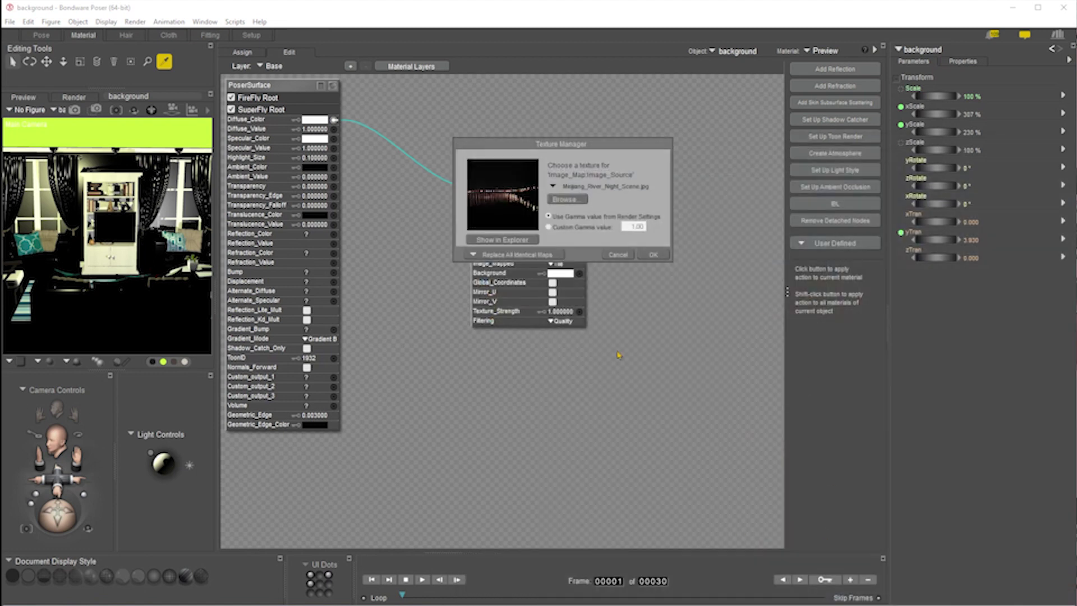
{"action": "left_click", "coordinate": [655, 256]}
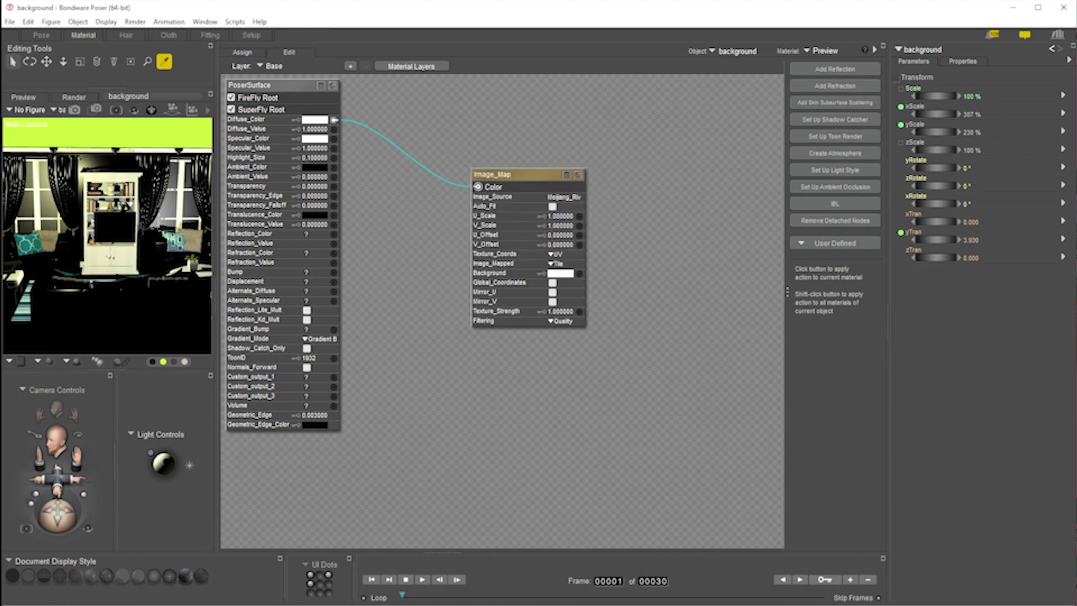
Open the night scene picture in FastStone Image Viewer to examine it enlarged, then return to Poser.
{"action": "key", "text": "alt+Tab"}
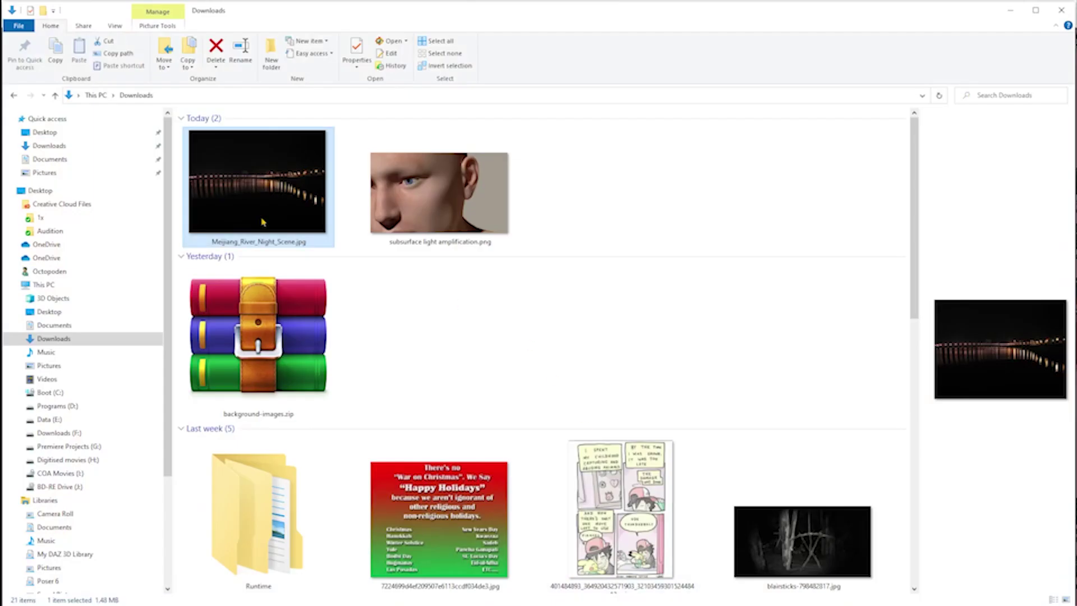
{"action": "double_click", "coordinate": [258, 190]}
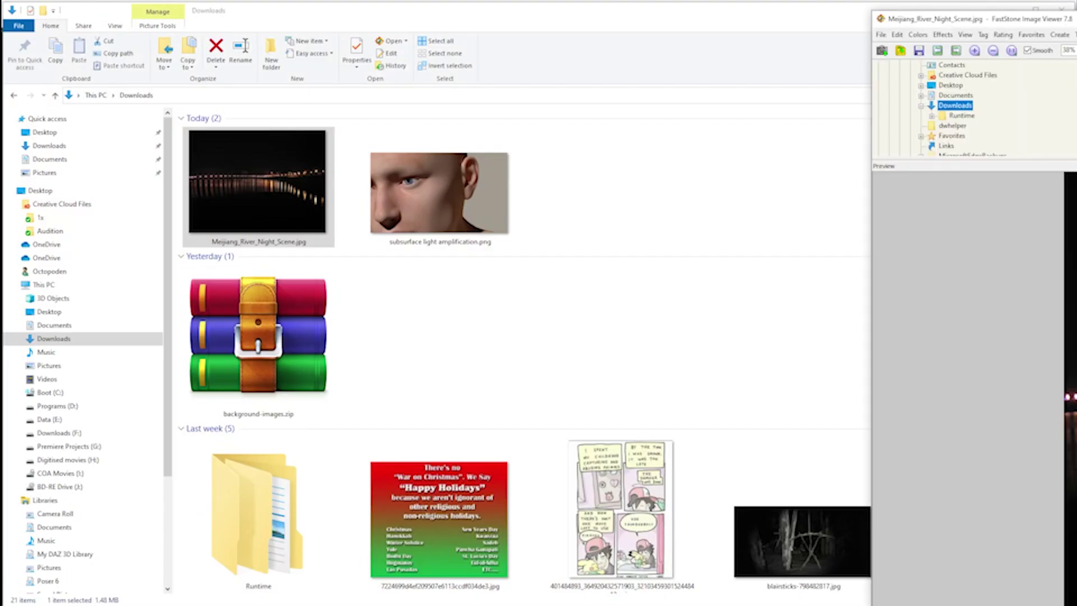
{"action": "left_click_drag", "start_coordinate": [1076, 21], "coordinate": [938, 32]}
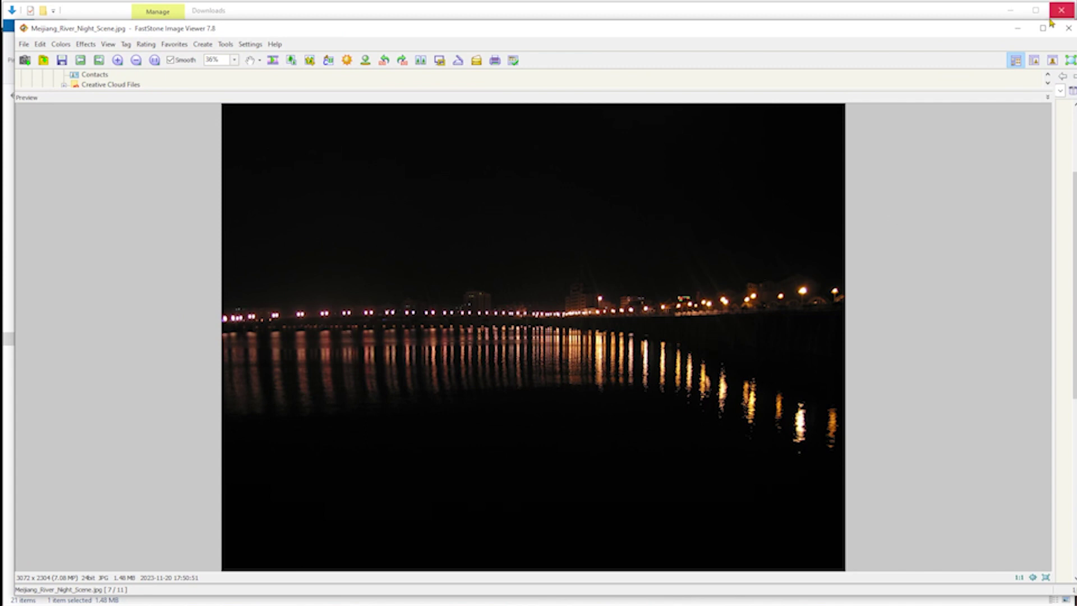
{"action": "left_click", "coordinate": [1018, 28]}
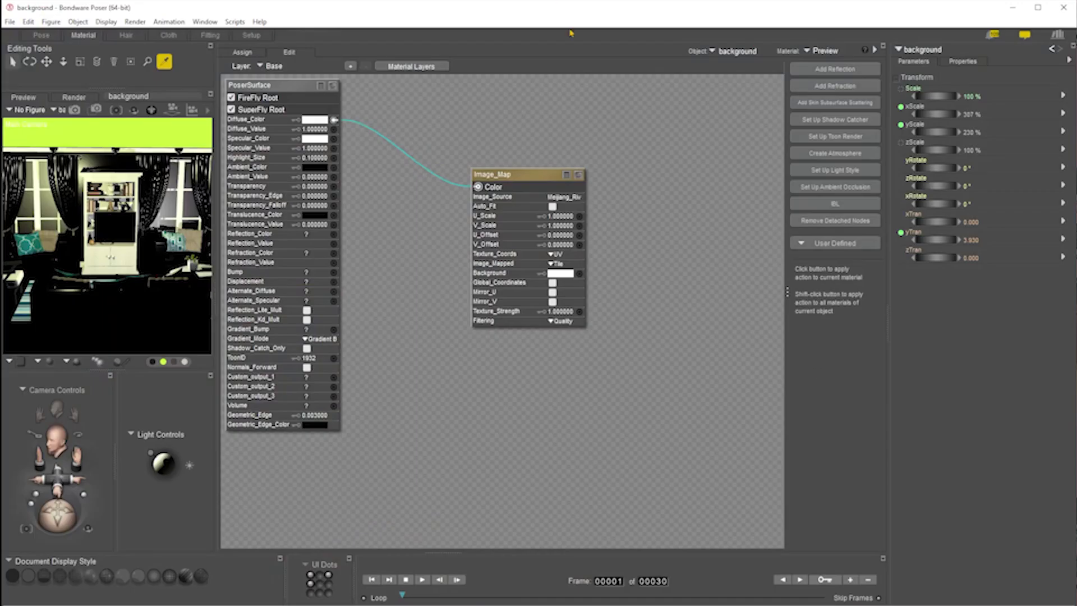
Connect the Image_Map node to Ambient_Color as well and set the ambient color to white.
{"action": "left_click_drag", "start_coordinate": [522, 180], "coordinate": [334, 168]}
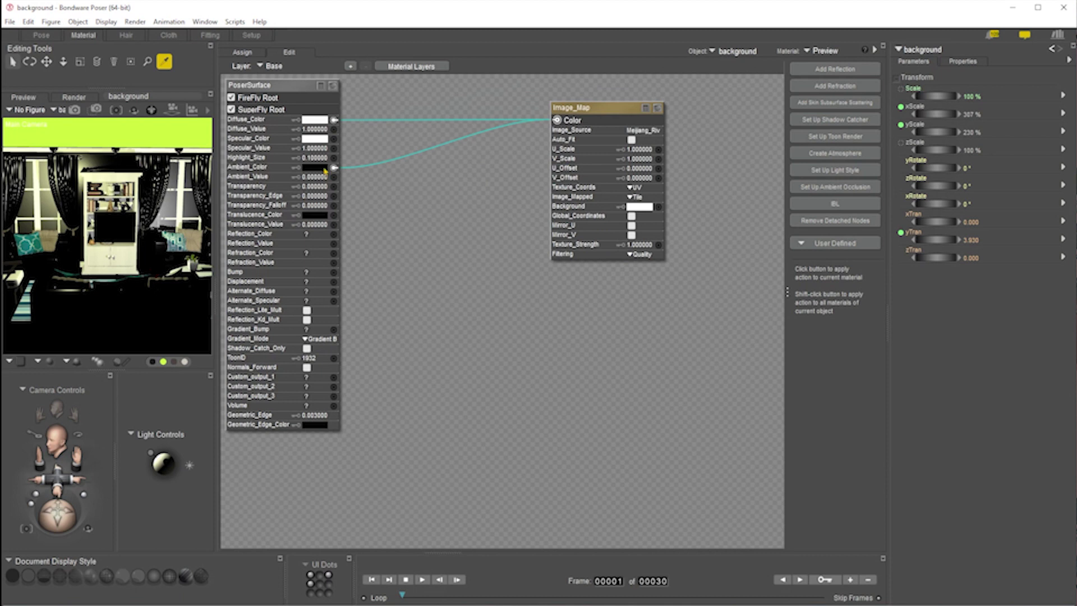
{"action": "left_click", "coordinate": [323, 168]}
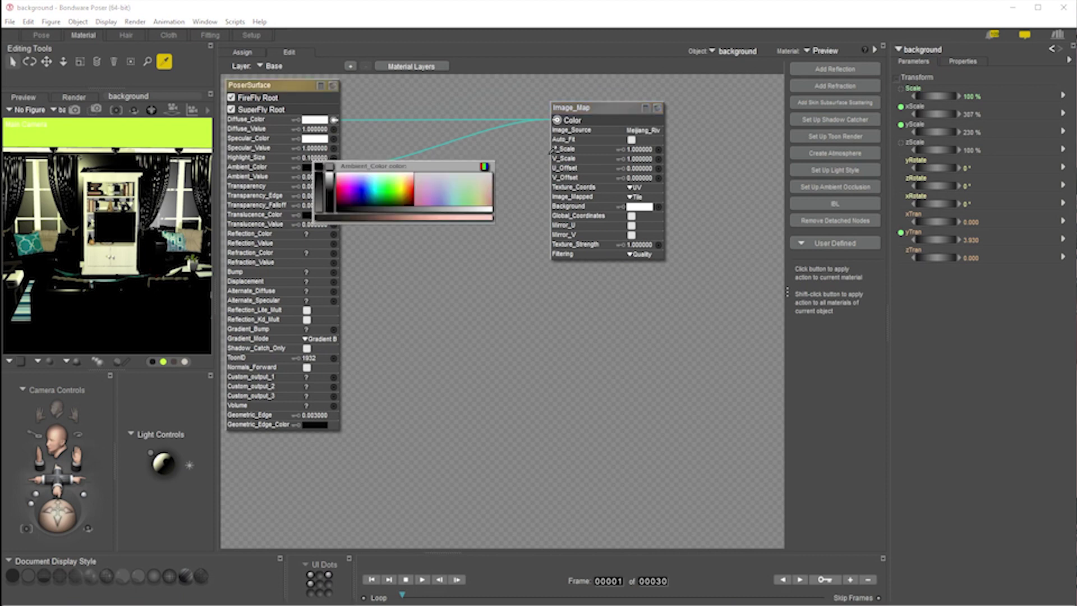
{"action": "left_click", "coordinate": [488, 170]}
{"action": "left_click", "coordinate": [119, 127]}
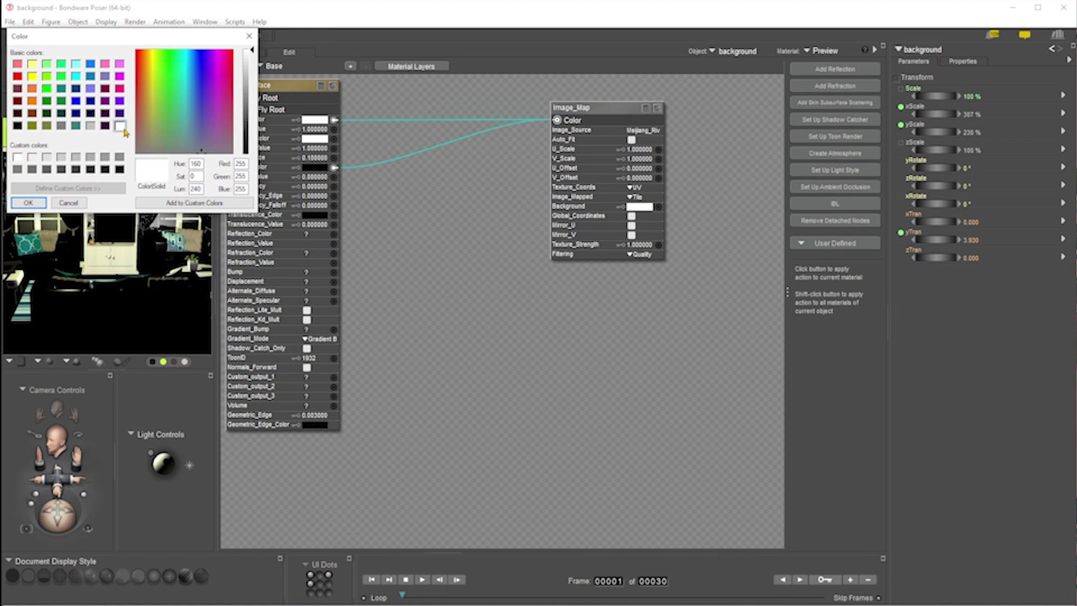
{"action": "left_click", "coordinate": [28, 203]}
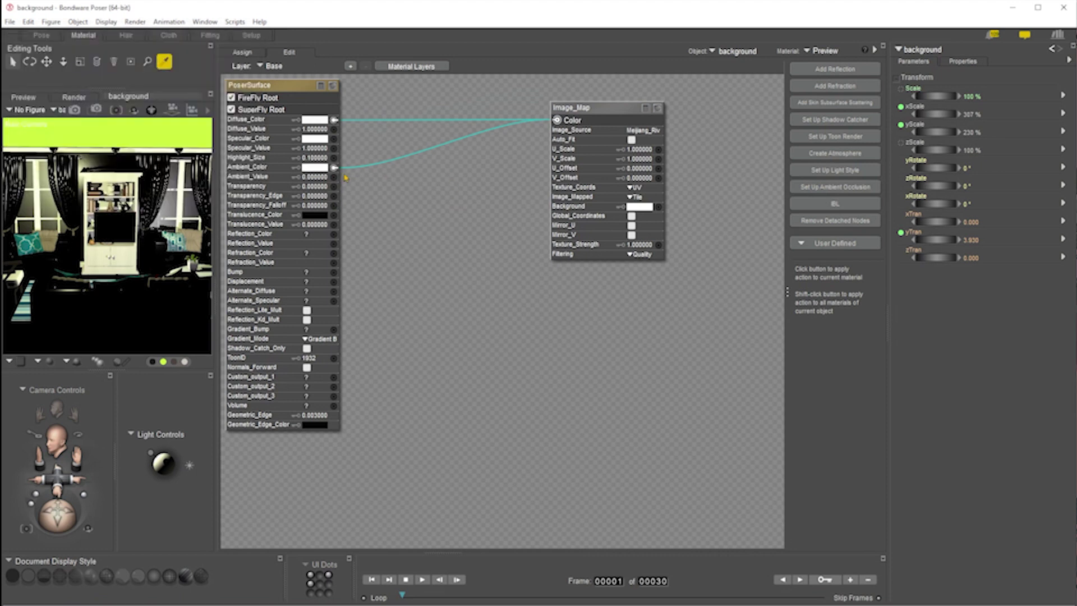
Set Ambient_Value to 1, show the previews of both material nodes, and move the Image_Map node closer to PoserSurface.
{"action": "left_click", "coordinate": [657, 108]}
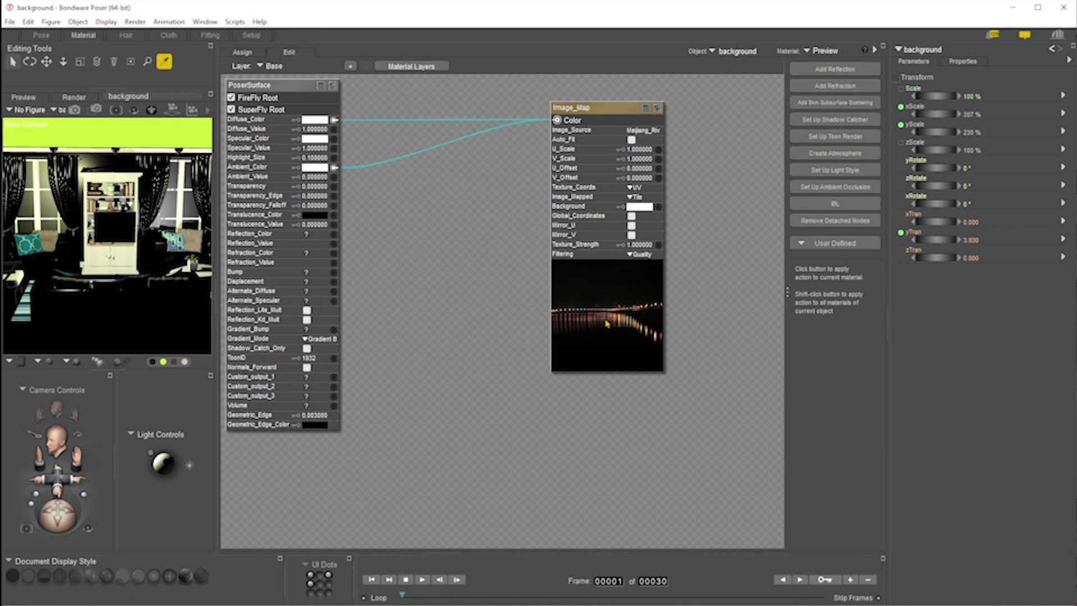
{"action": "left_click", "coordinate": [318, 180]}
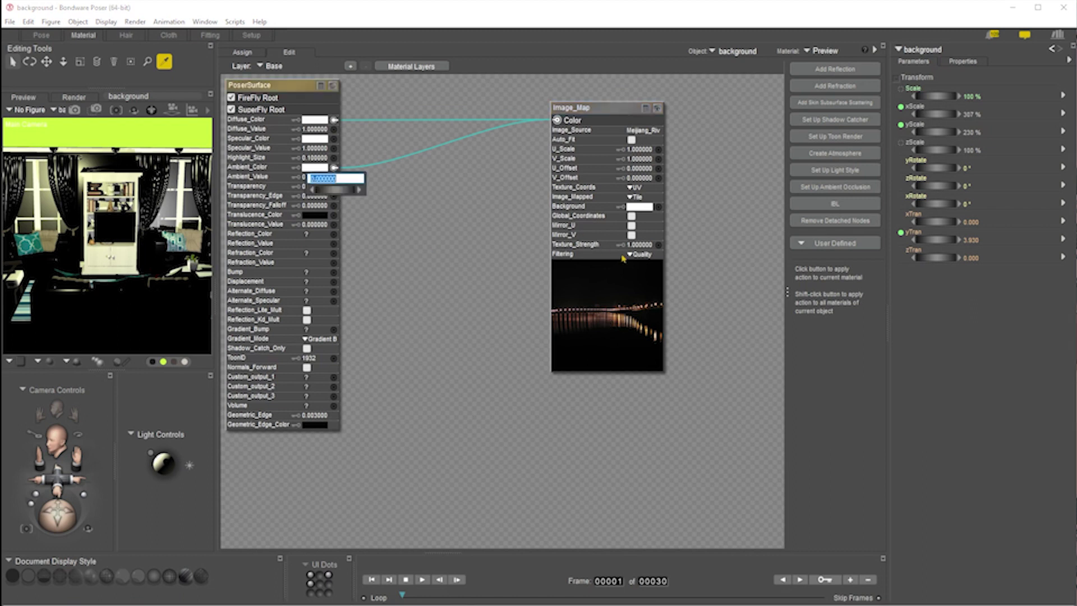
{"action": "type", "text": "1"}
{"action": "key", "text": "Return"}
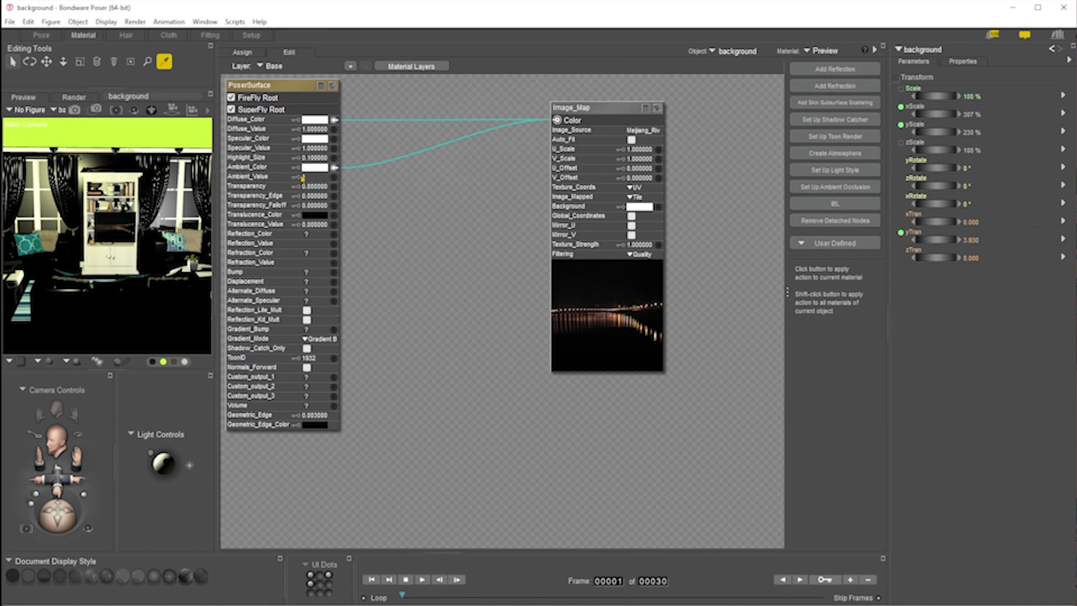
{"action": "left_click", "coordinate": [333, 87]}
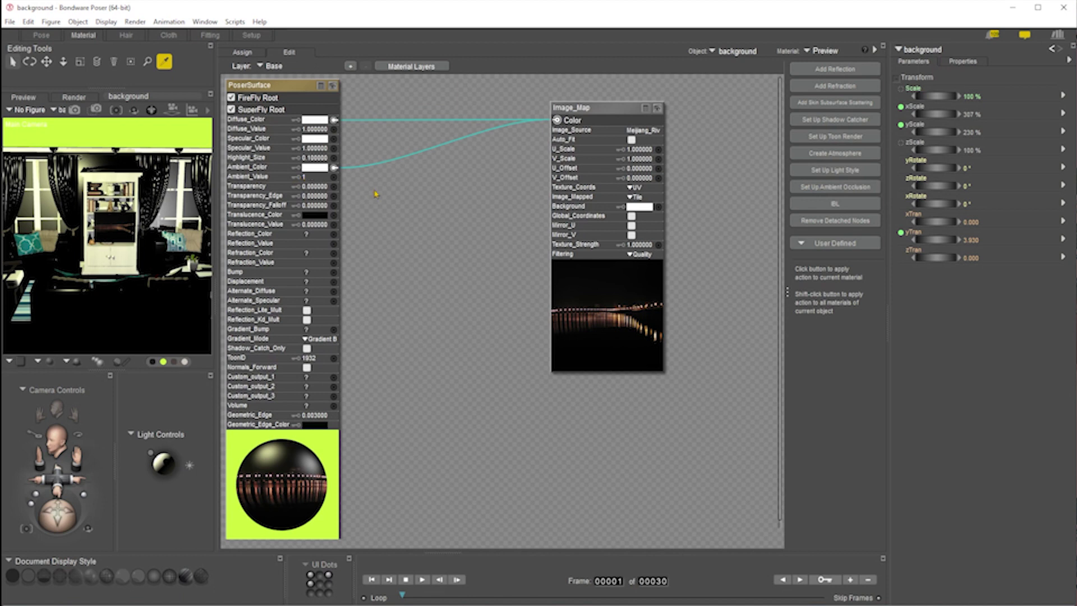
{"action": "left_click_drag", "start_coordinate": [615, 101], "coordinate": [484, 114]}
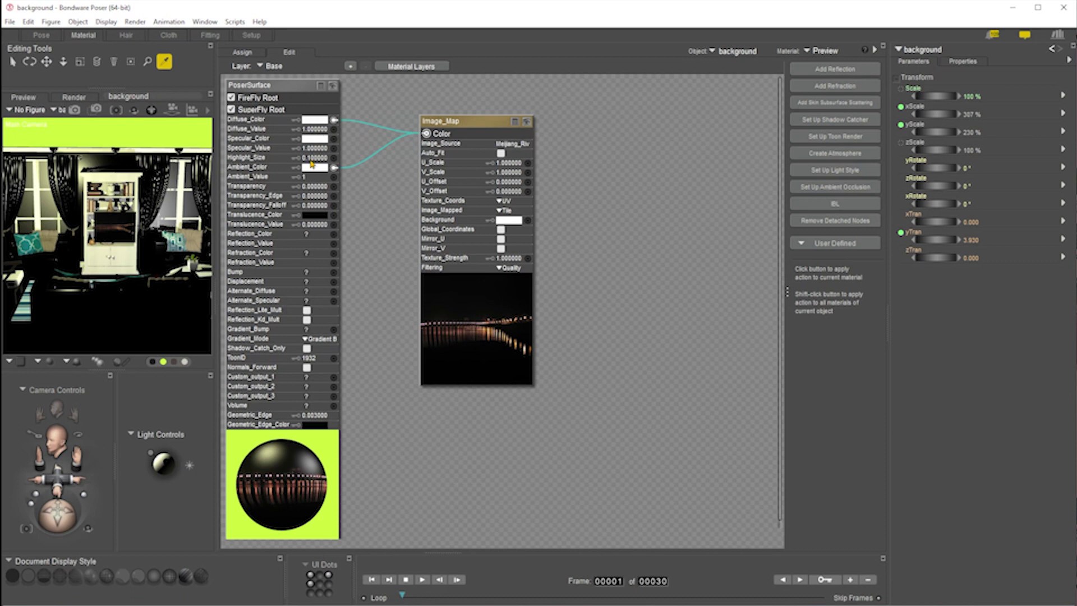
In the Pose room, scale the background square to 342% and move it back to a zTran of about -5.2.
{"action": "left_click", "coordinate": [40, 35]}
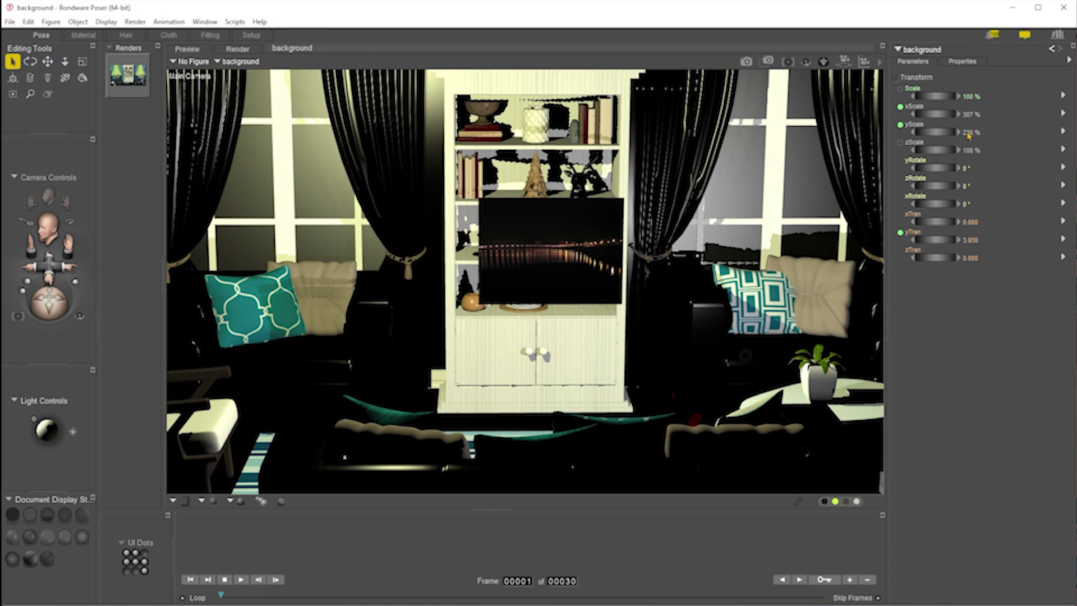
{"action": "left_click_drag", "start_coordinate": [934, 96], "coordinate": [968, 96]}
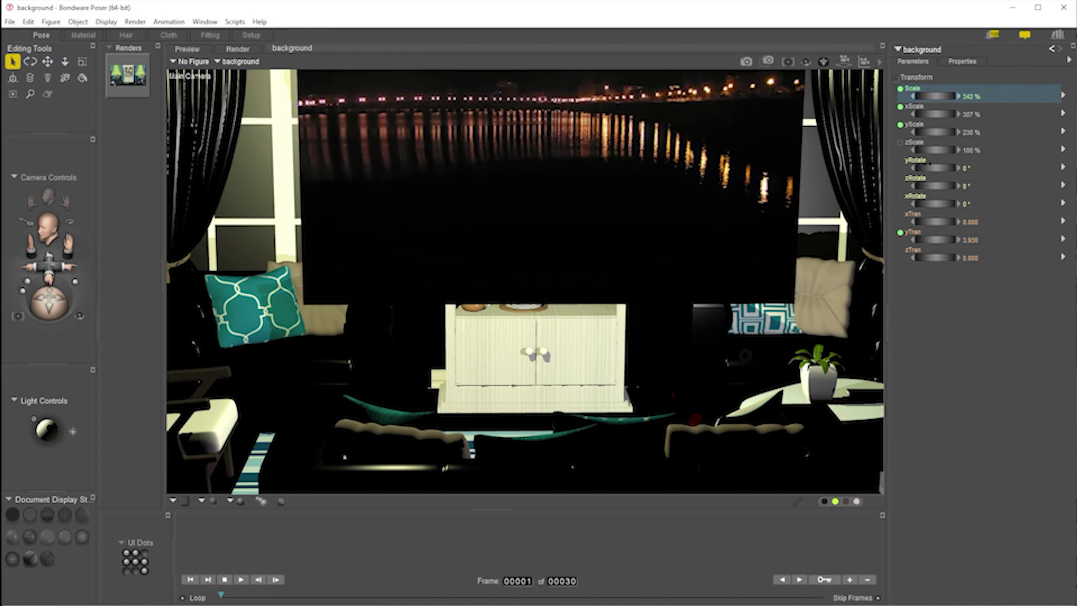
{"action": "left_click_drag", "start_coordinate": [377, 78], "coordinate": [386, 120]}
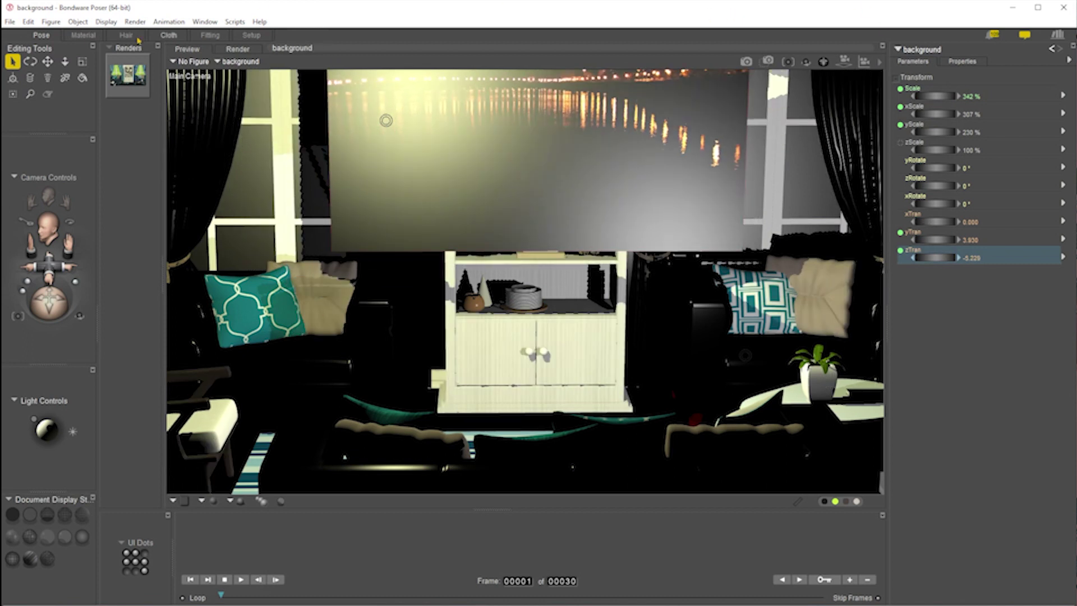
In the Hierarchy, expand the BLfloor_1 children and hide the window wall prop BLwall6_1.
{"action": "left_click", "coordinate": [202, 23]}
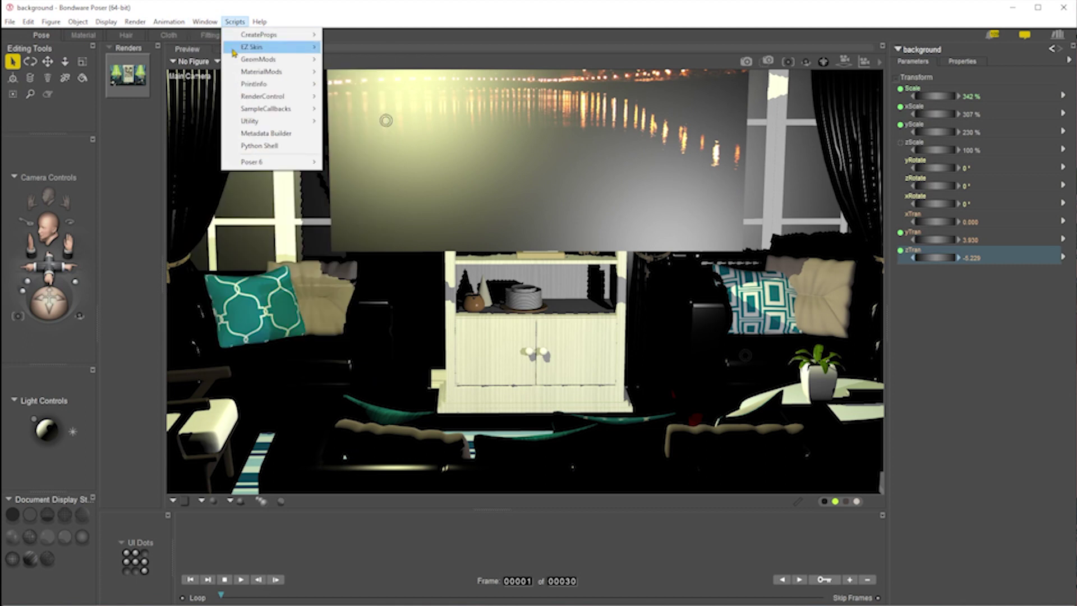
{"action": "left_click", "coordinate": [226, 85]}
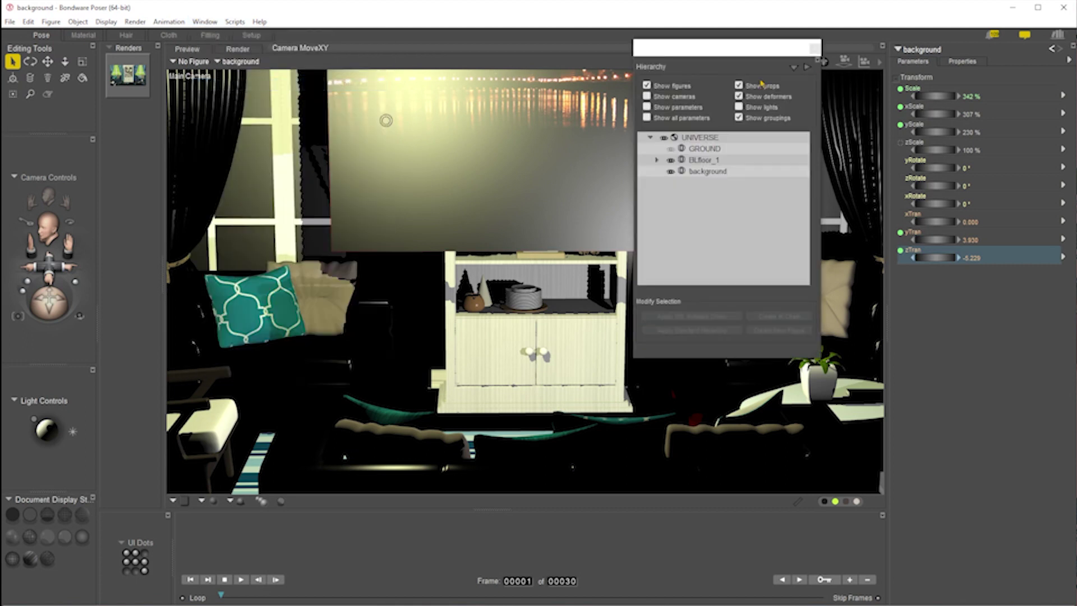
{"action": "left_click_drag", "start_coordinate": [713, 51], "coordinate": [936, 190]}
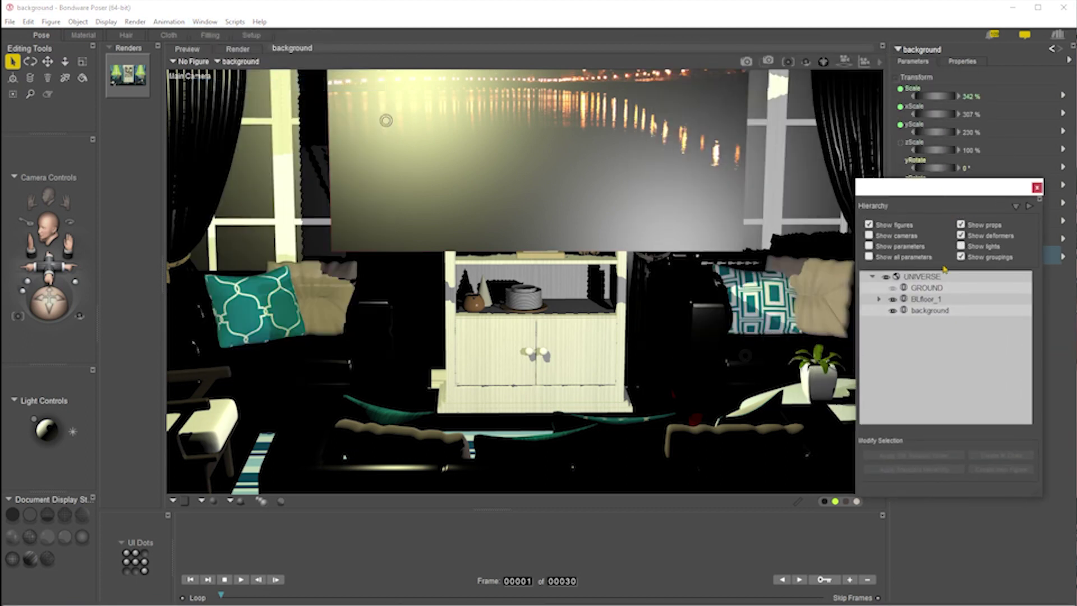
{"action": "left_click", "coordinate": [879, 299]}
{"action": "left_click", "coordinate": [929, 300]}
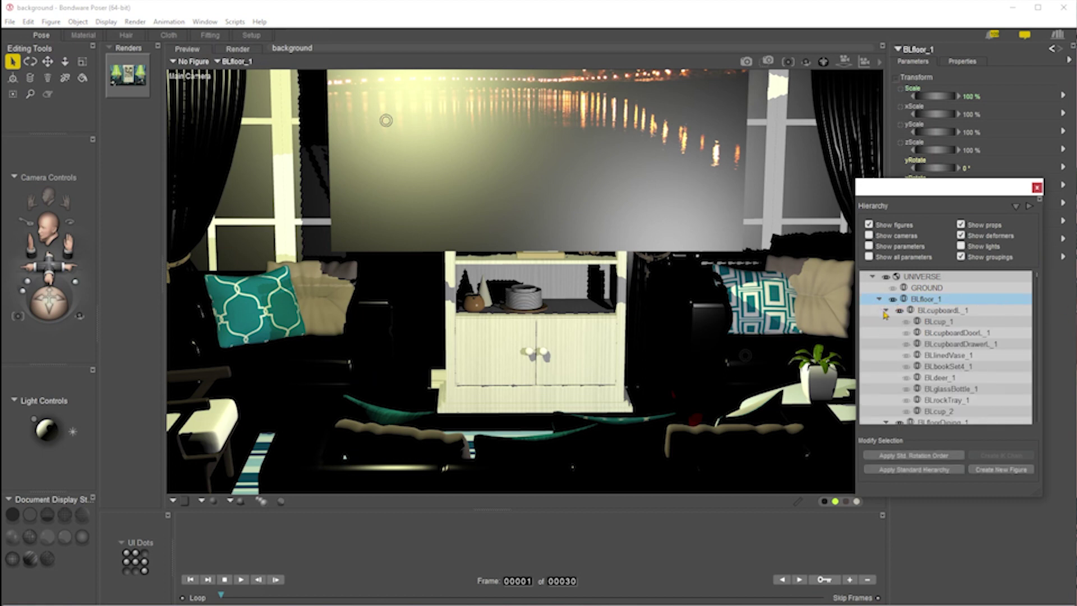
{"action": "scroll", "coordinate": [934, 335], "scroll_direction": "down", "scroll_amount": 4}
{"action": "scroll", "coordinate": [945, 342], "scroll_direction": "down", "scroll_amount": 2}
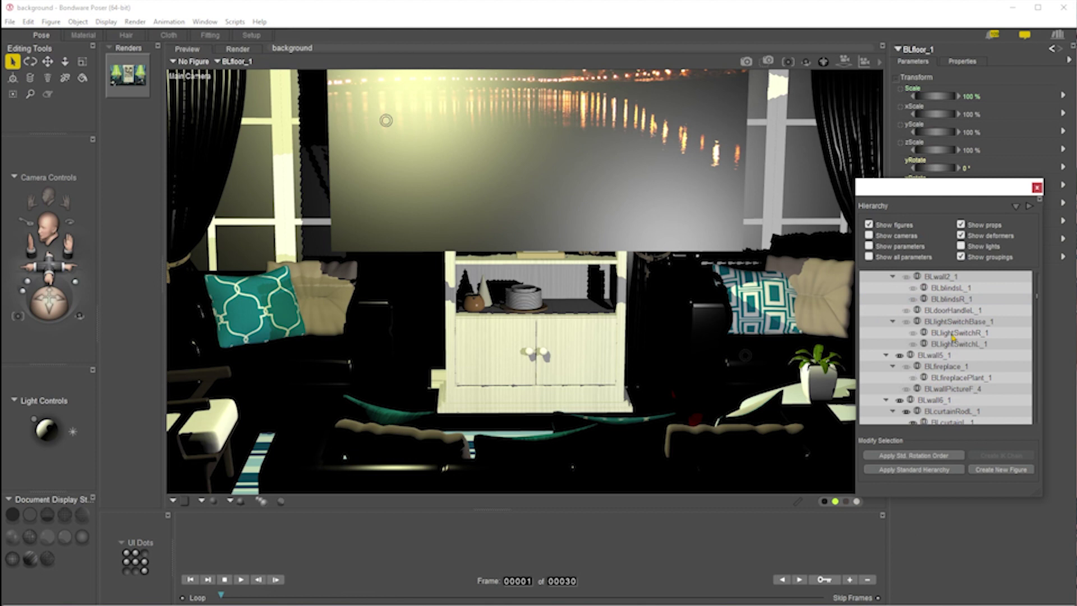
{"action": "left_click", "coordinate": [274, 164]}
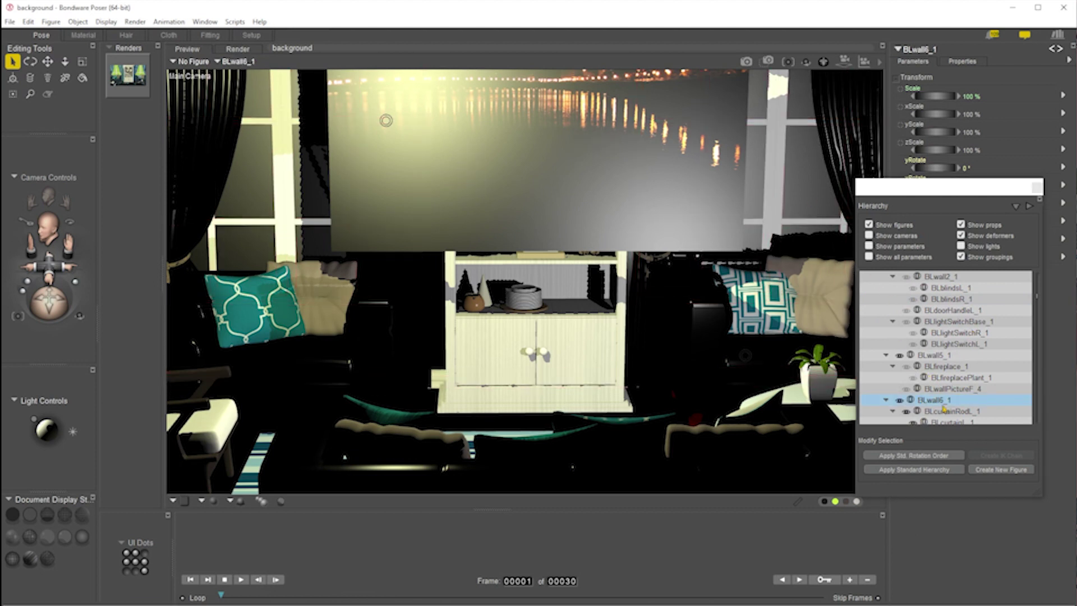
{"action": "left_click", "coordinate": [900, 400]}
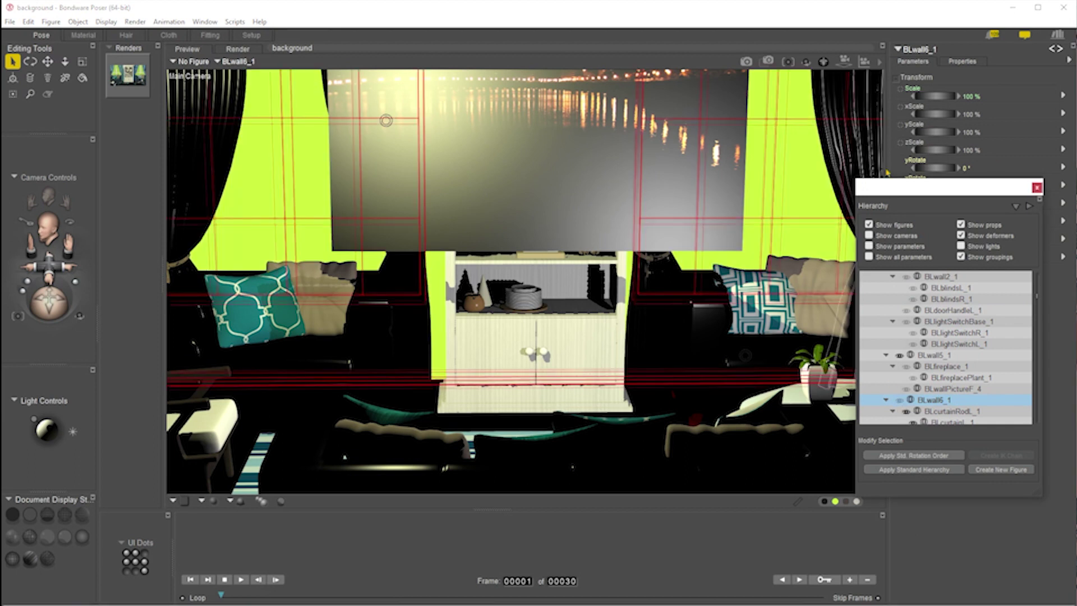
{"action": "left_click", "coordinate": [1037, 187]}
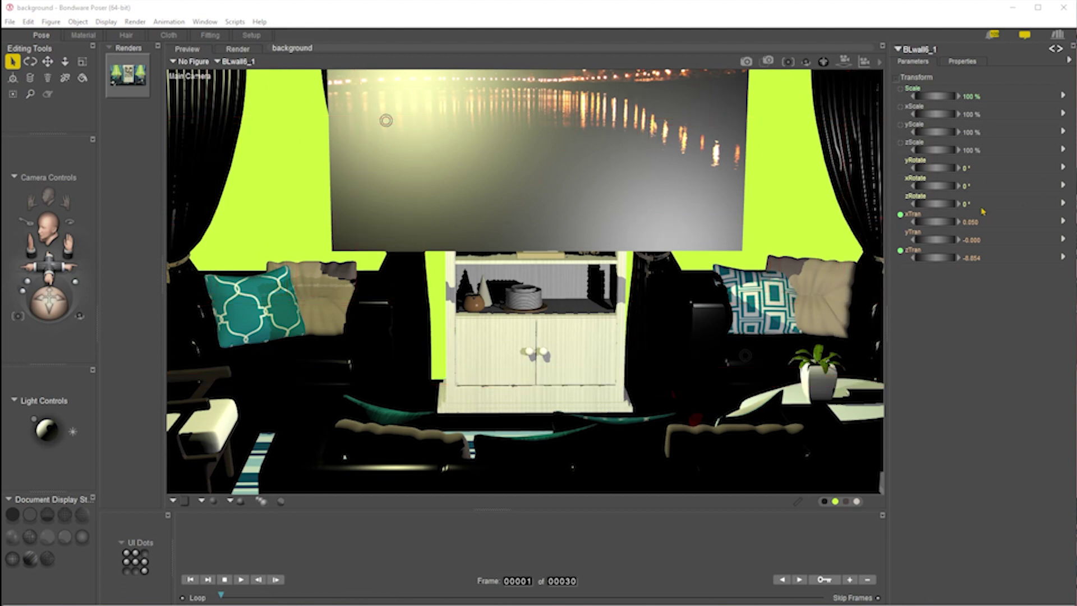
Select the background square, scale it to 878% and place it at xTran 0.611, yTran -5.478 and zTran -24.57.
{"action": "left_click_drag", "start_coordinate": [937, 257], "coordinate": [934, 258]}
{"action": "key", "text": "ctrl+z"}
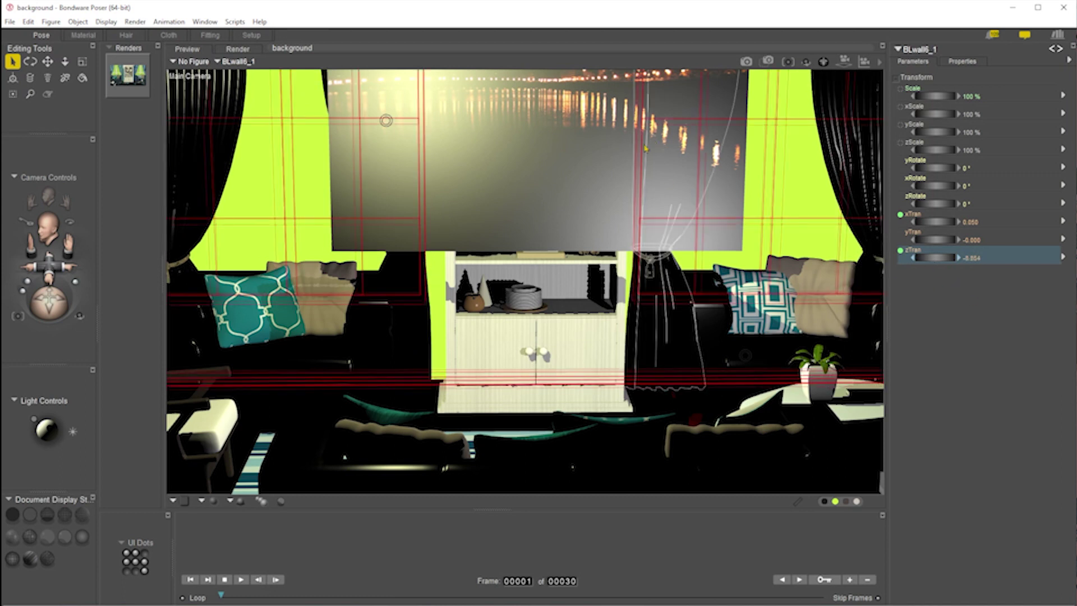
{"action": "right_click", "coordinate": [511, 151]}
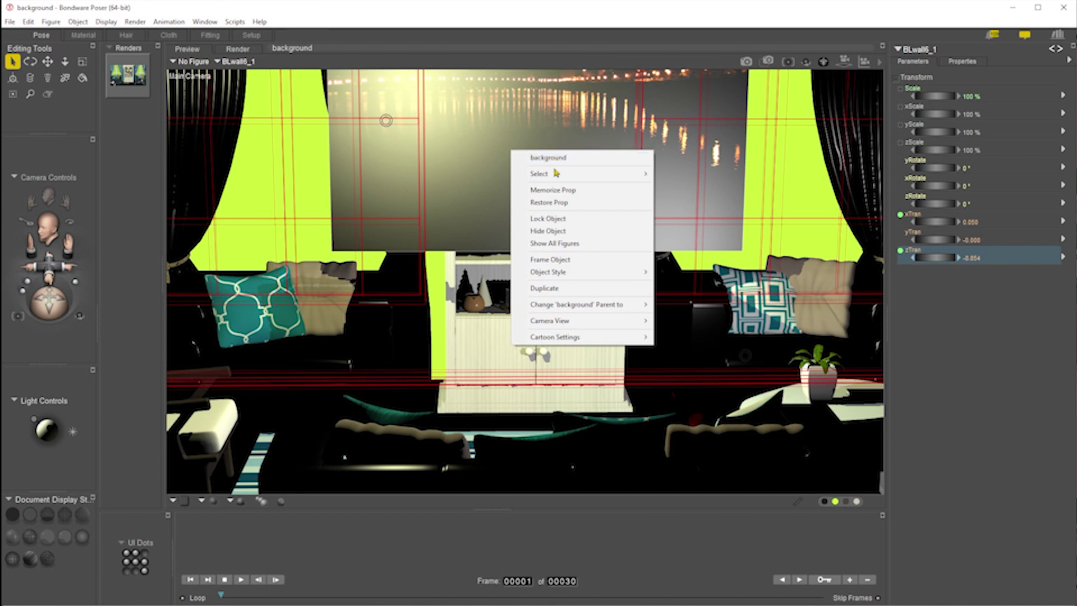
{"action": "mouse_move", "coordinate": [637, 175]}
{"action": "left_click", "coordinate": [692, 175]}
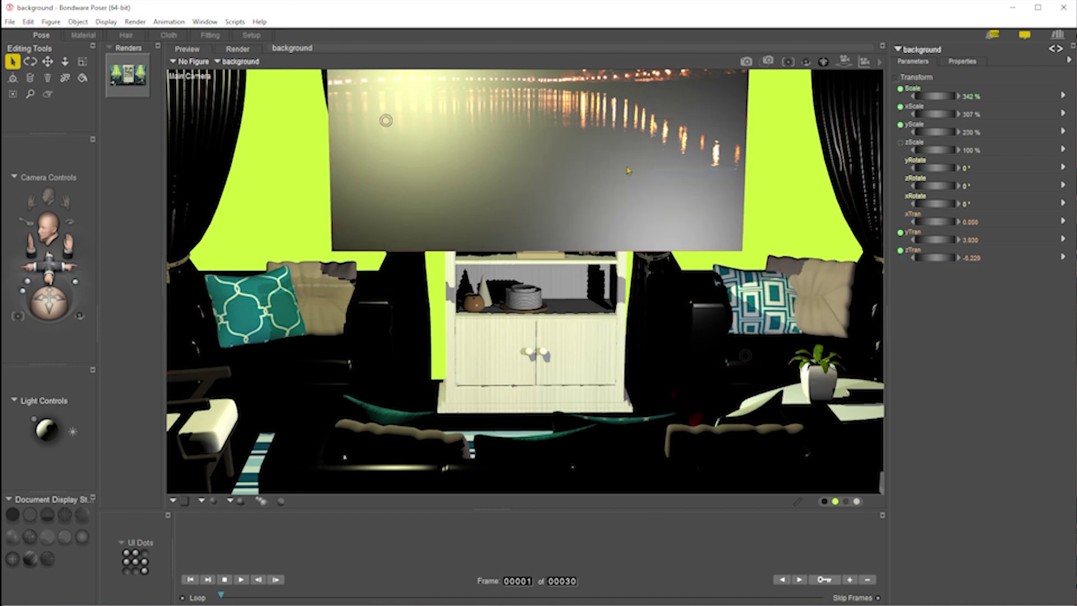
{"action": "mouse_move", "coordinate": [936, 259]}
{"action": "left_mouse_down"}
{"action": "mouse_move", "coordinate": [957, 259]}
{"action": "mouse_move", "coordinate": [933, 258]}
{"action": "left_mouse_up"}
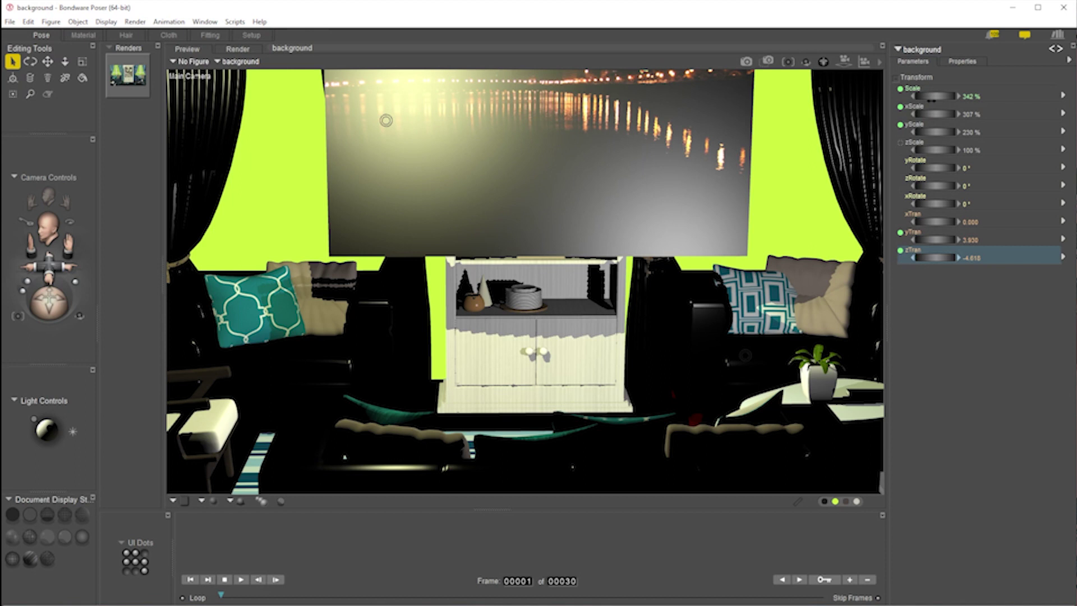
{"action": "left_click_drag", "start_coordinate": [934, 96], "coordinate": [974, 96]}
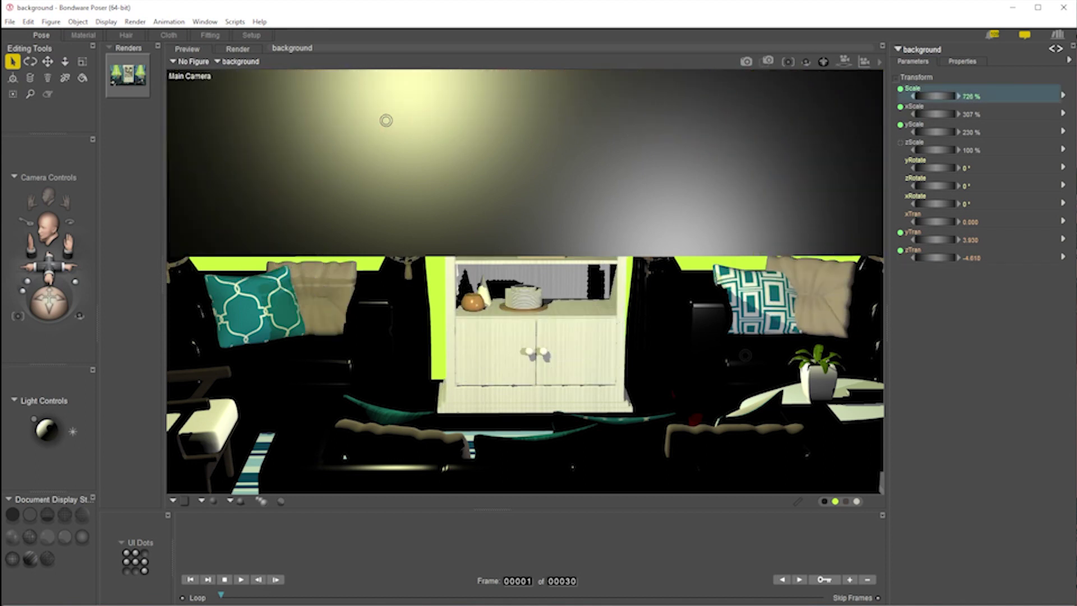
{"action": "left_click_drag", "start_coordinate": [934, 240], "coordinate": [948, 222]}
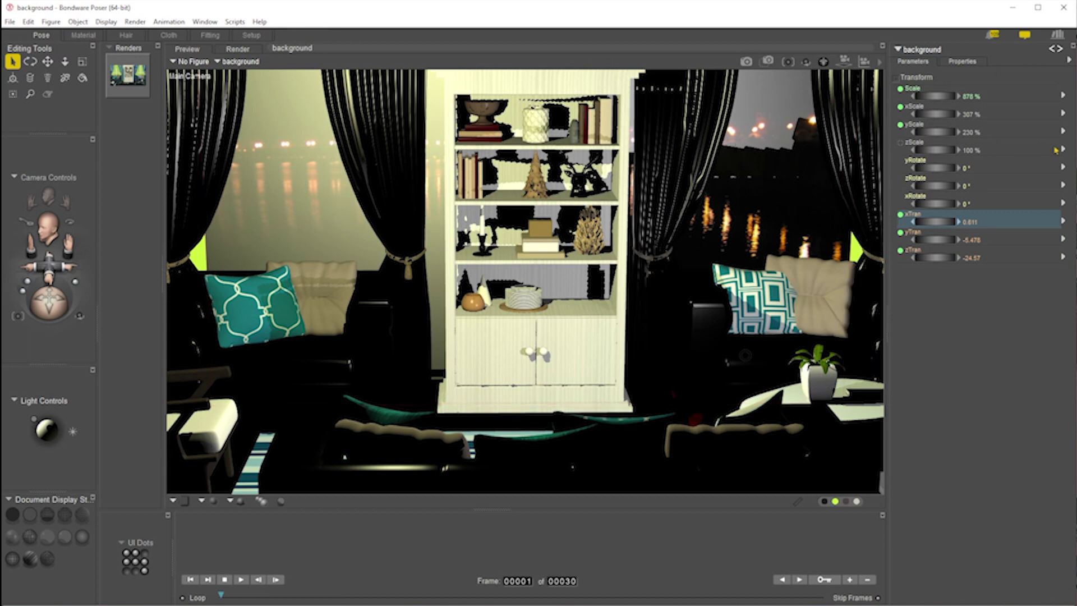
{"action": "left_click_drag", "start_coordinate": [931, 96], "coordinate": [919, 96]}
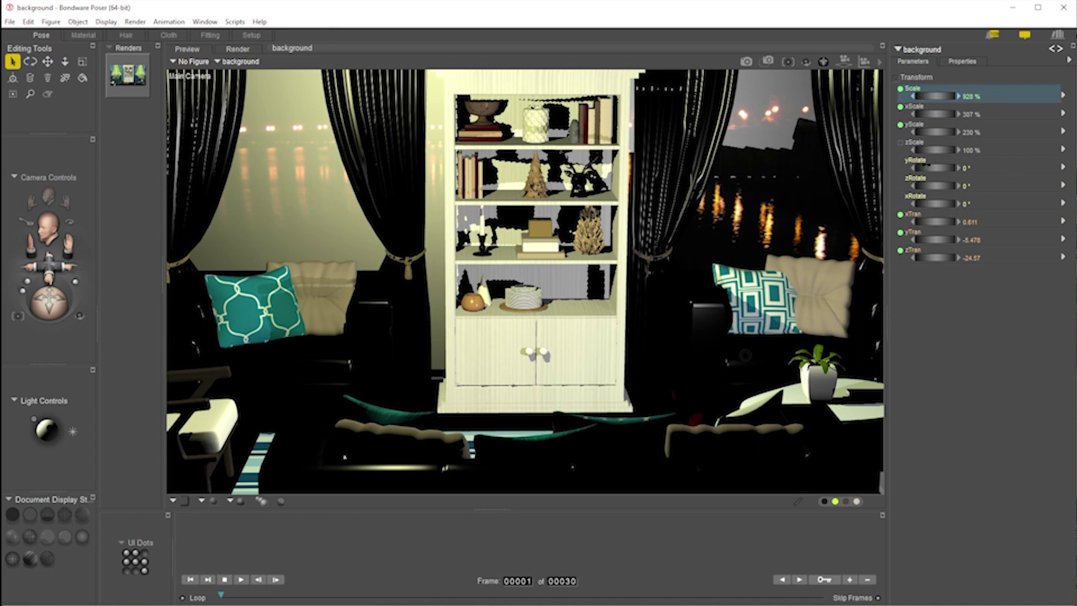
{"action": "left_click_drag", "start_coordinate": [934, 96], "coordinate": [925, 96]}
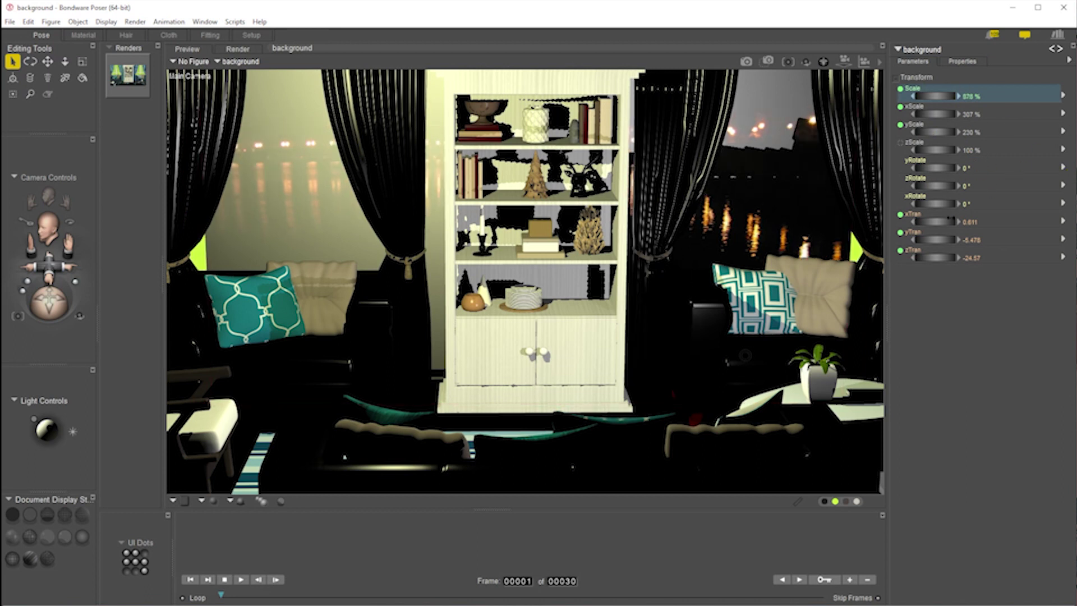
Shift the background square to xTran -7.852, duplicate it, and move the copy to xTran 4.592 behind the other window.
{"action": "left_click_drag", "start_coordinate": [943, 221], "coordinate": [891, 221]}
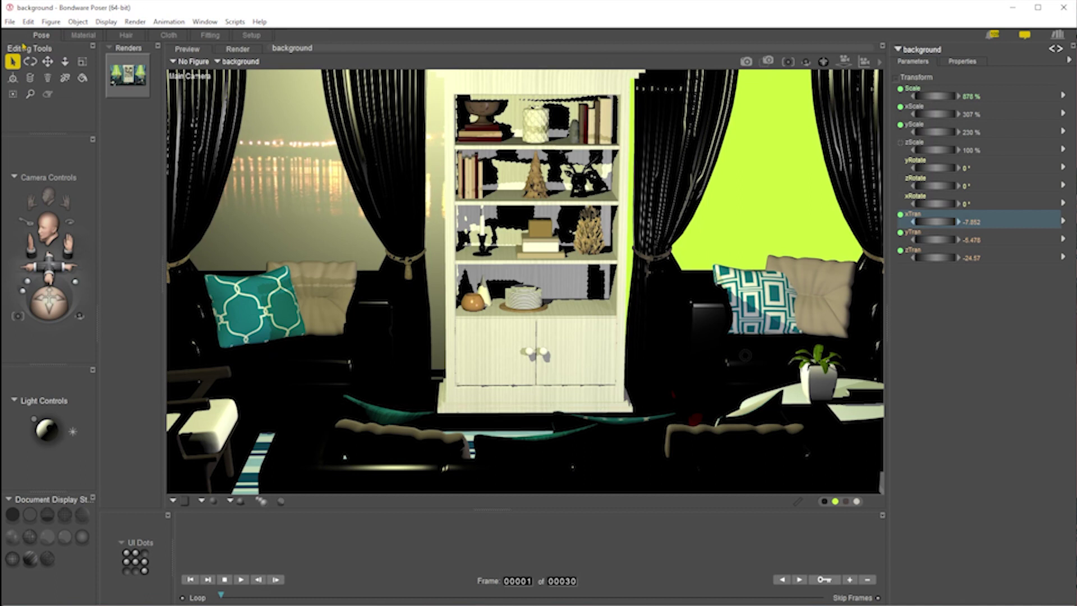
{"action": "left_click", "coordinate": [51, 21]}
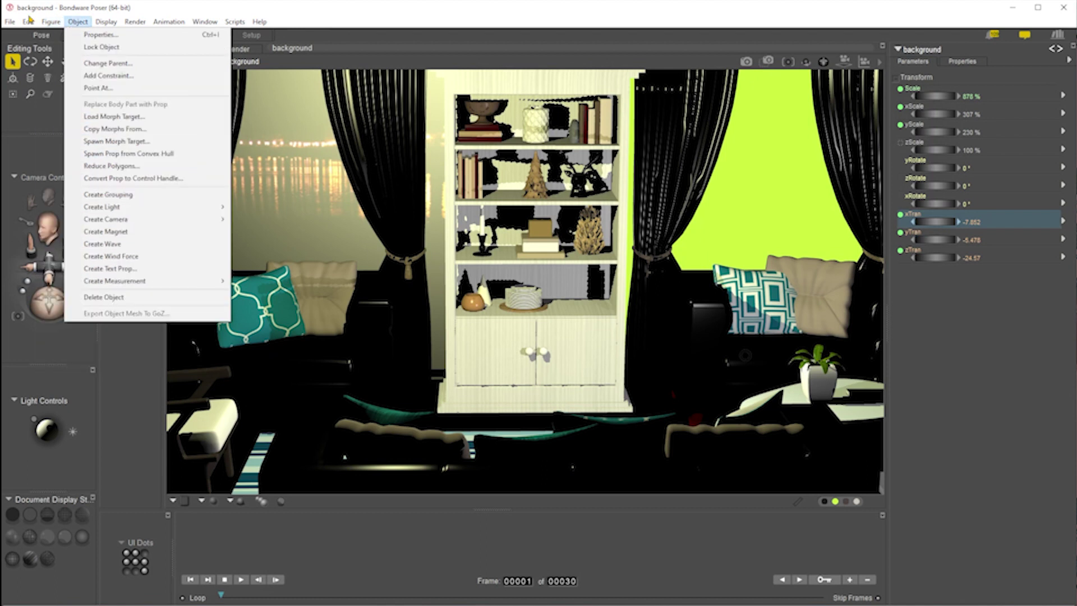
{"action": "mouse_move", "coordinate": [32, 31]}
{"action": "left_click", "coordinate": [72, 128]}
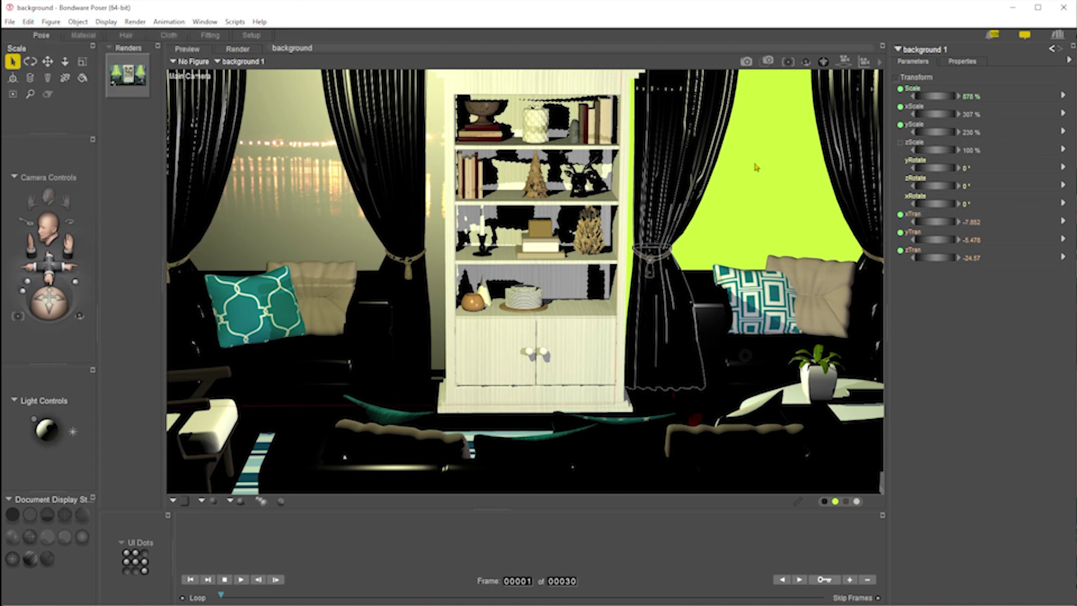
{"action": "left_click_drag", "start_coordinate": [929, 220], "coordinate": [978, 220]}
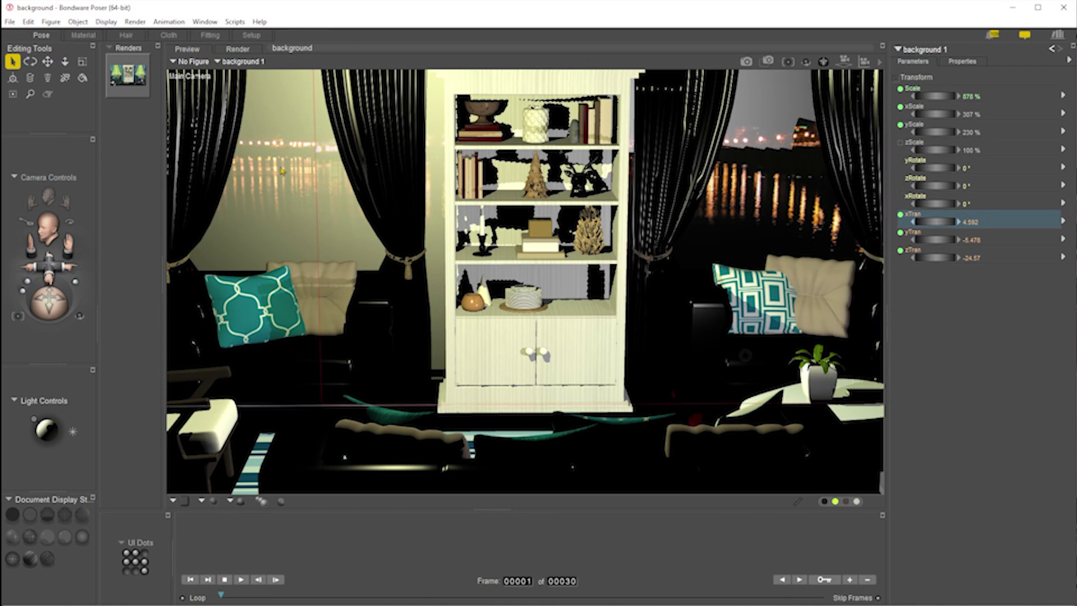
Bring the original background square forward to zTran -24.42 and render the scene with SuperFly.
{"action": "left_click", "coordinate": [282, 172]}
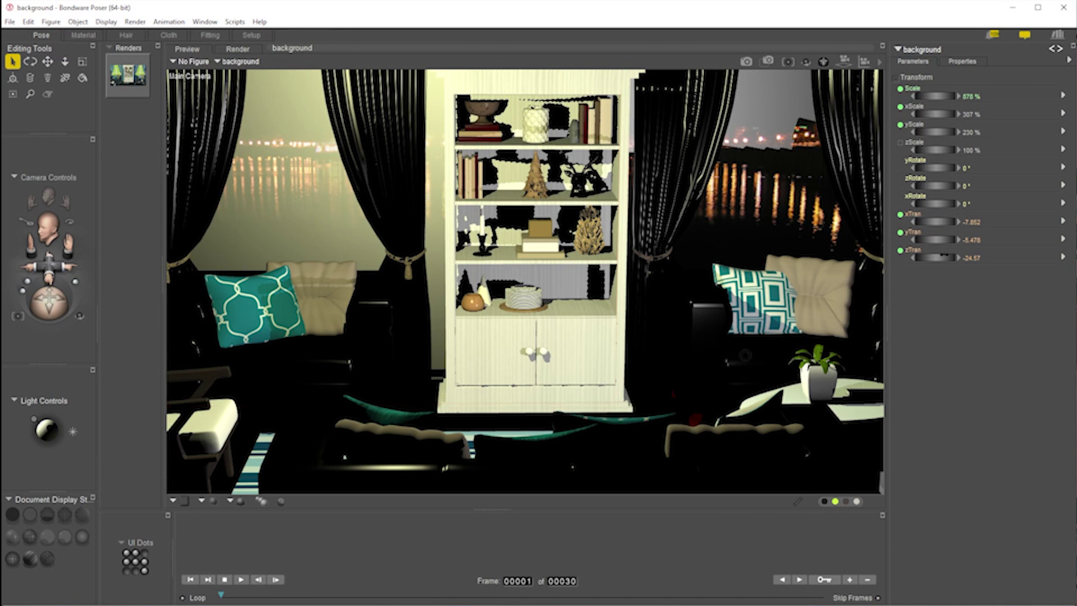
{"action": "left_click_drag", "start_coordinate": [934, 257], "coordinate": [938, 257]}
{"action": "left_click", "coordinate": [746, 61]}
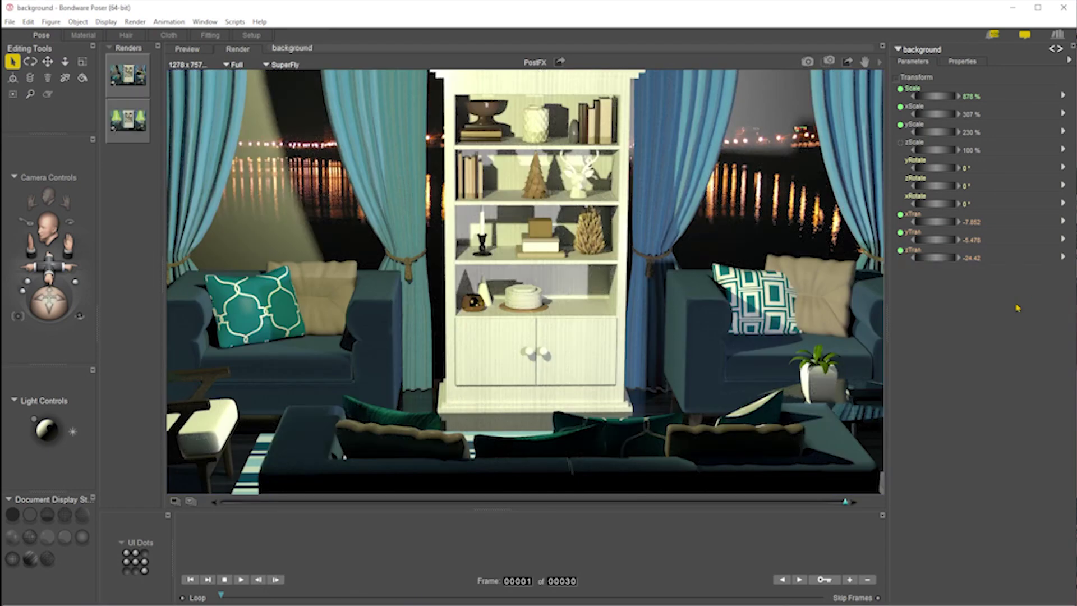
Make the window wall prop BLwall6_1 visible again in the Hierarchy, then close the Hierarchy.
{"action": "left_click_drag", "start_coordinate": [1076, 384], "coordinate": [843, 230]}
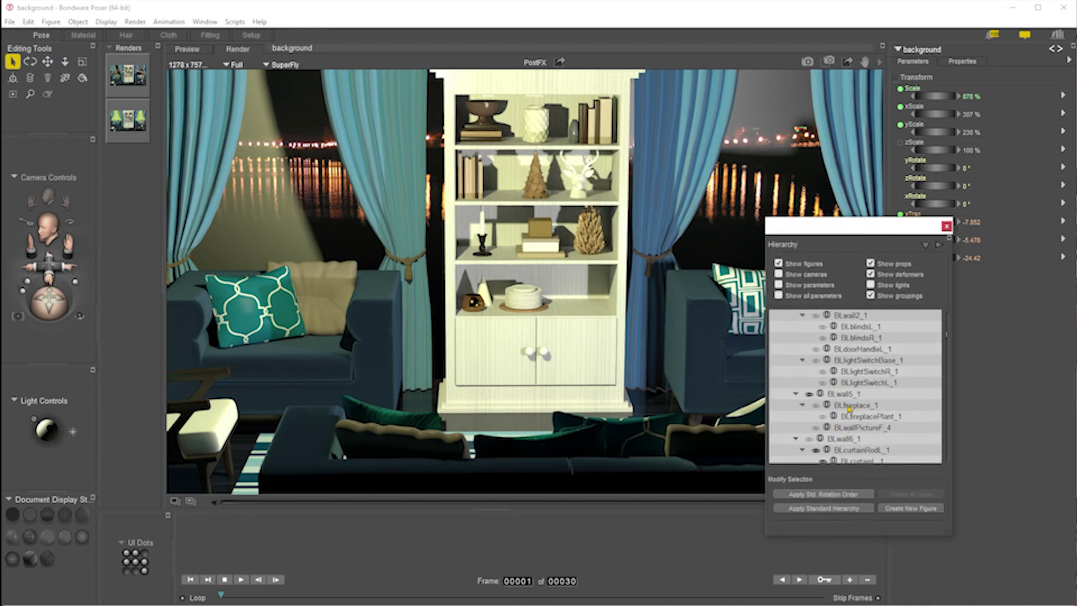
{"action": "left_click", "coordinate": [810, 441]}
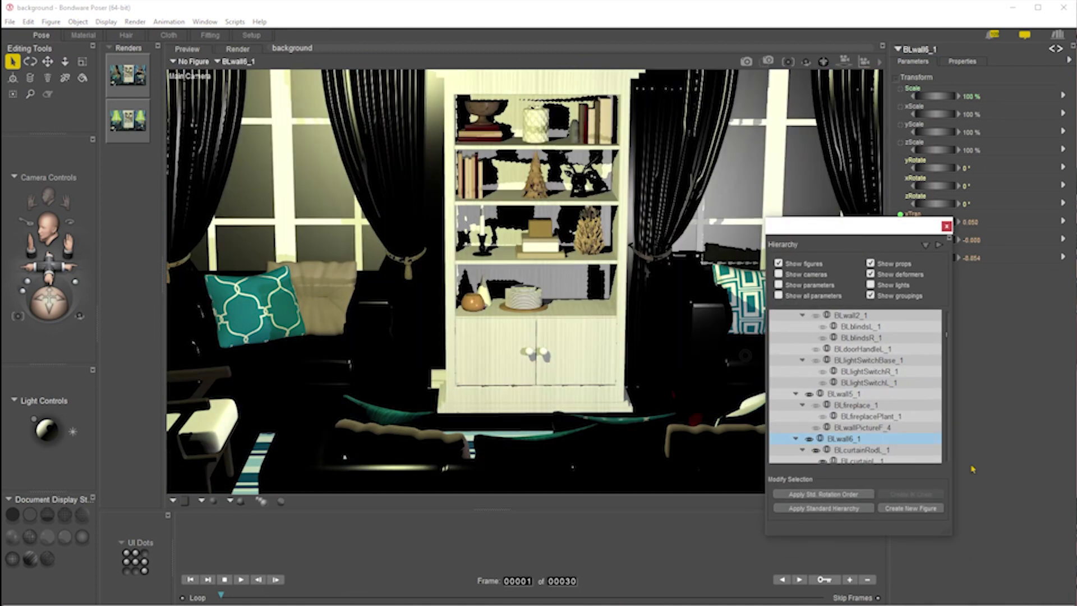
{"action": "left_click", "coordinate": [947, 226]}
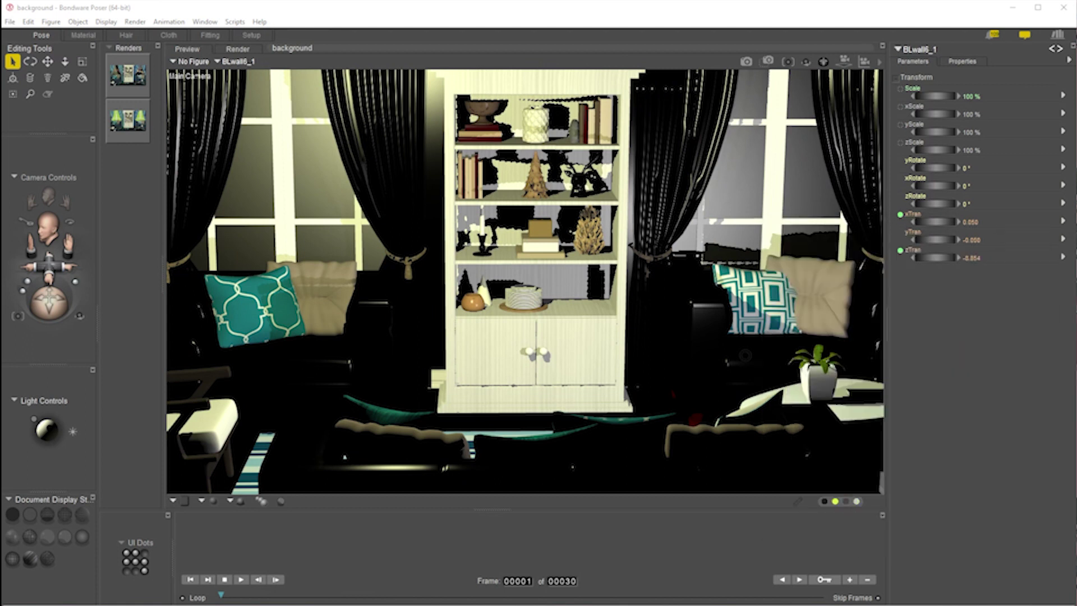
Browse the material library's Stand-alone, Architectural, Glass 2 folder for a window glass material.
{"action": "left_click", "coordinate": [817, 191]}
{"action": "left_click_drag", "start_coordinate": [1076, 5], "coordinate": [875, 8]}
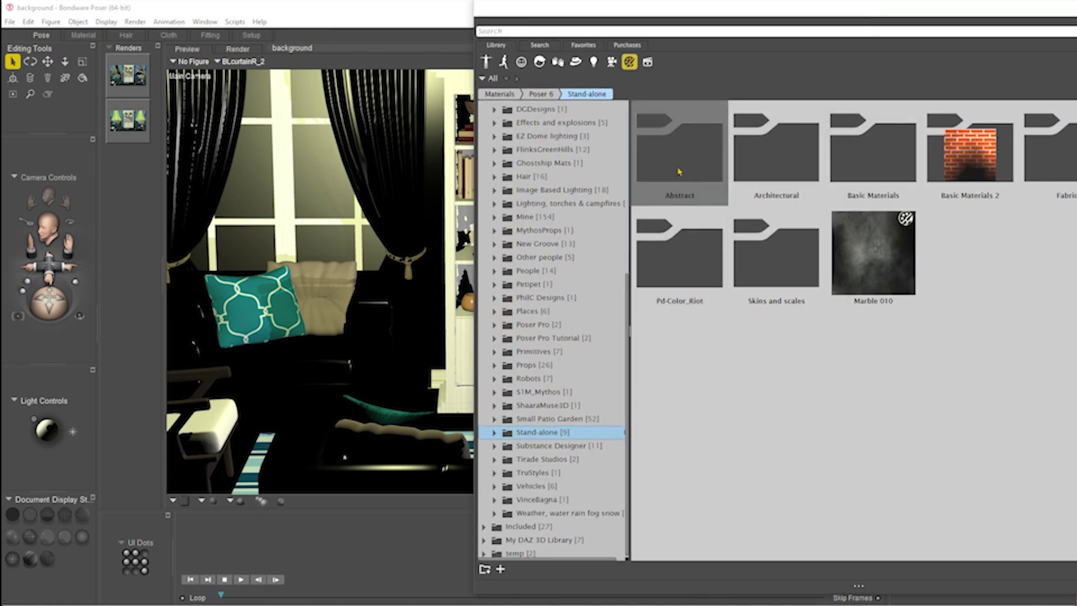
{"action": "double_click", "coordinate": [790, 169]}
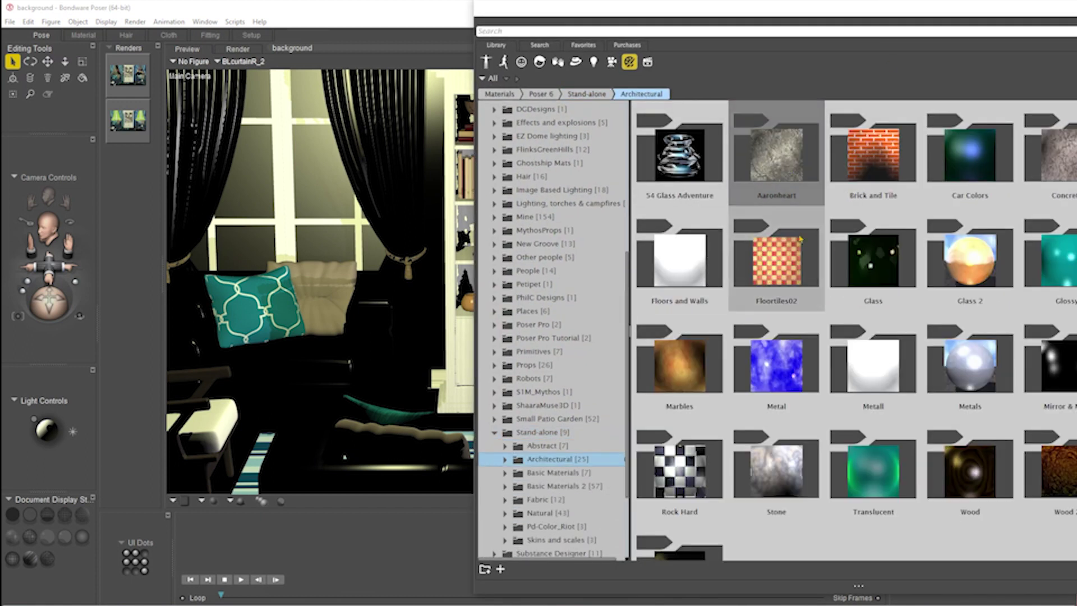
{"action": "double_click", "coordinate": [1003, 269]}
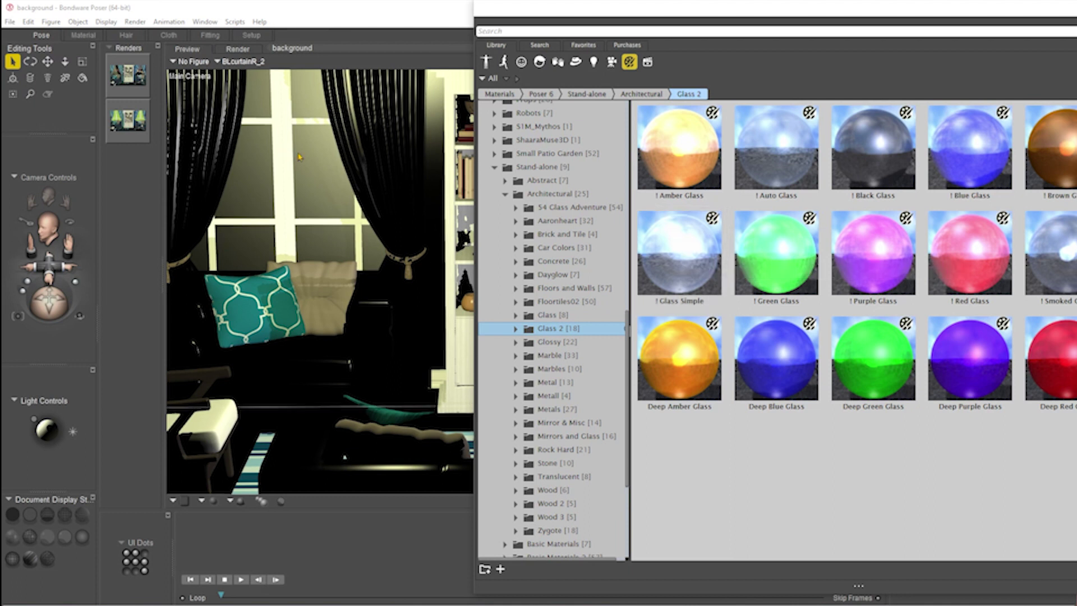
{"action": "left_click_drag", "start_coordinate": [717, 14], "coordinate": [885, 29]}
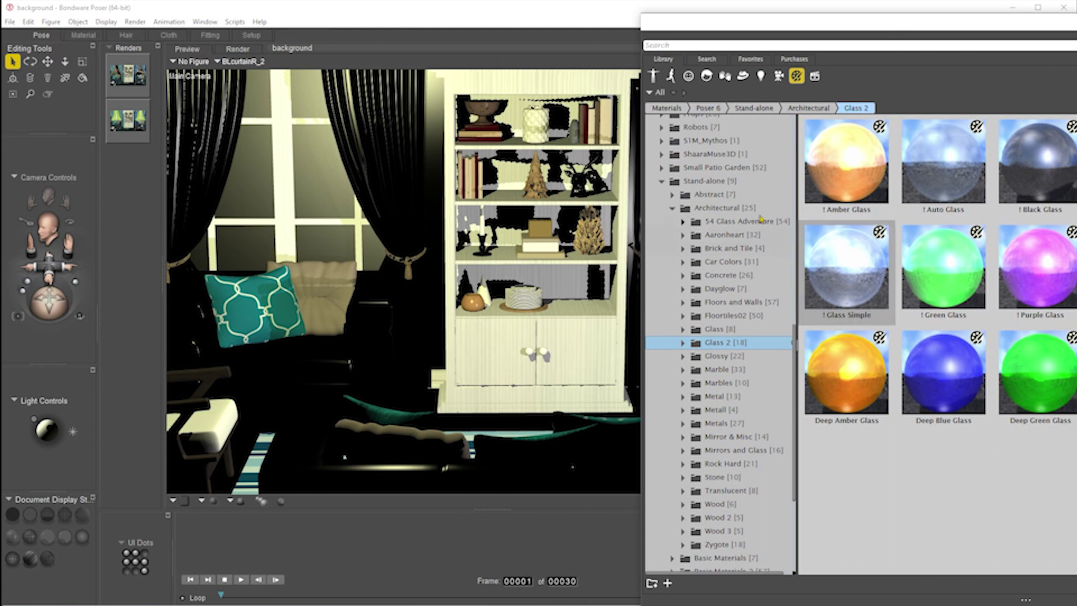
Open the Glass folder of the VinceBagna SuperShaders in the material library.
{"action": "scroll", "coordinate": [755, 370], "scroll_direction": "down", "scroll_amount": 5}
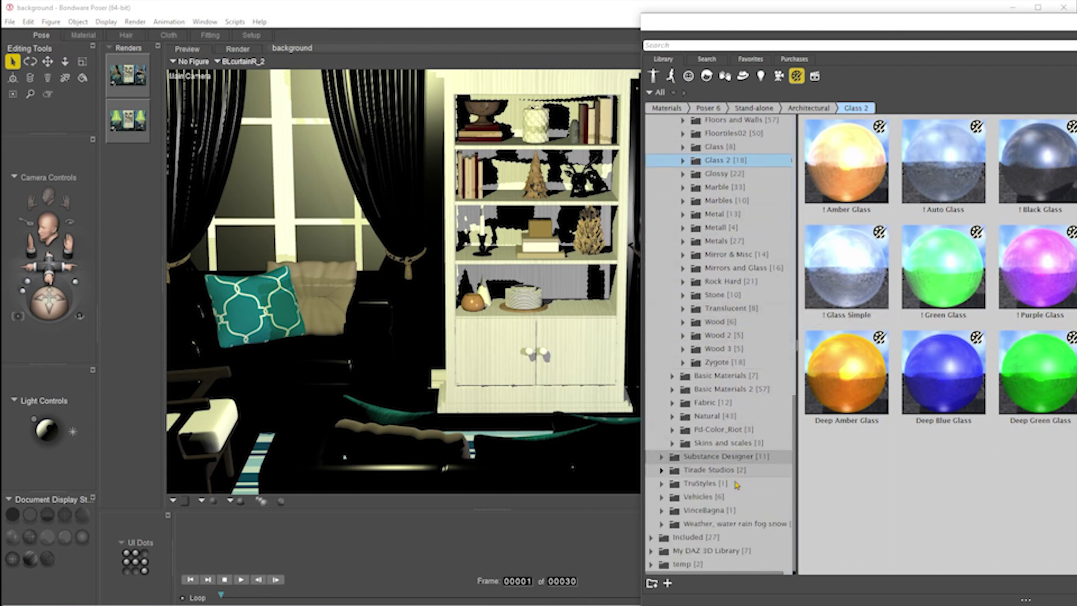
{"action": "left_click", "coordinate": [706, 510]}
{"action": "double_click", "coordinate": [845, 162]}
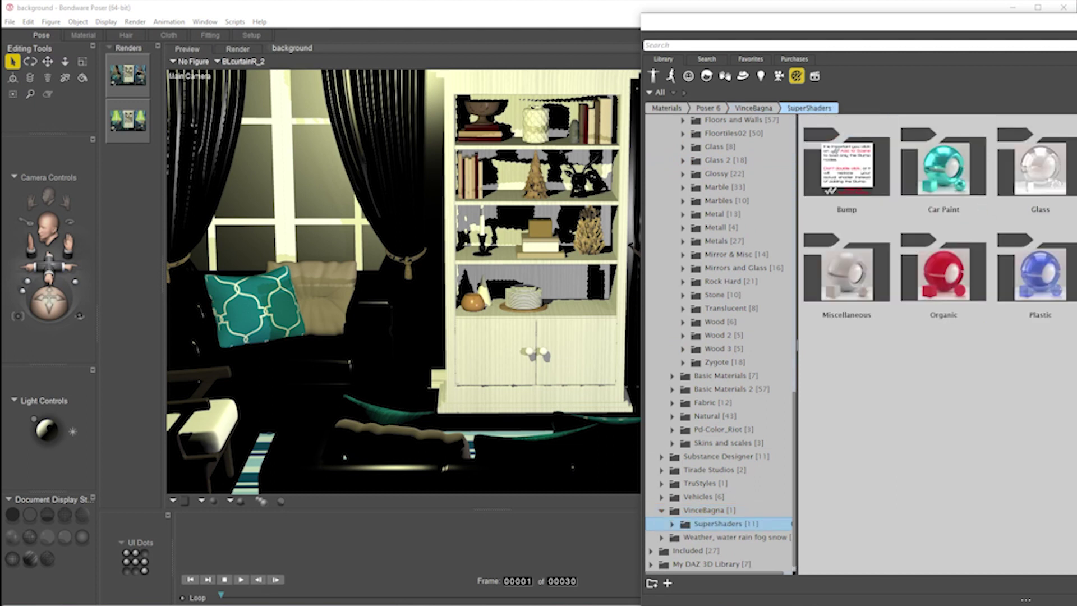
{"action": "left_click", "coordinate": [1040, 163]}
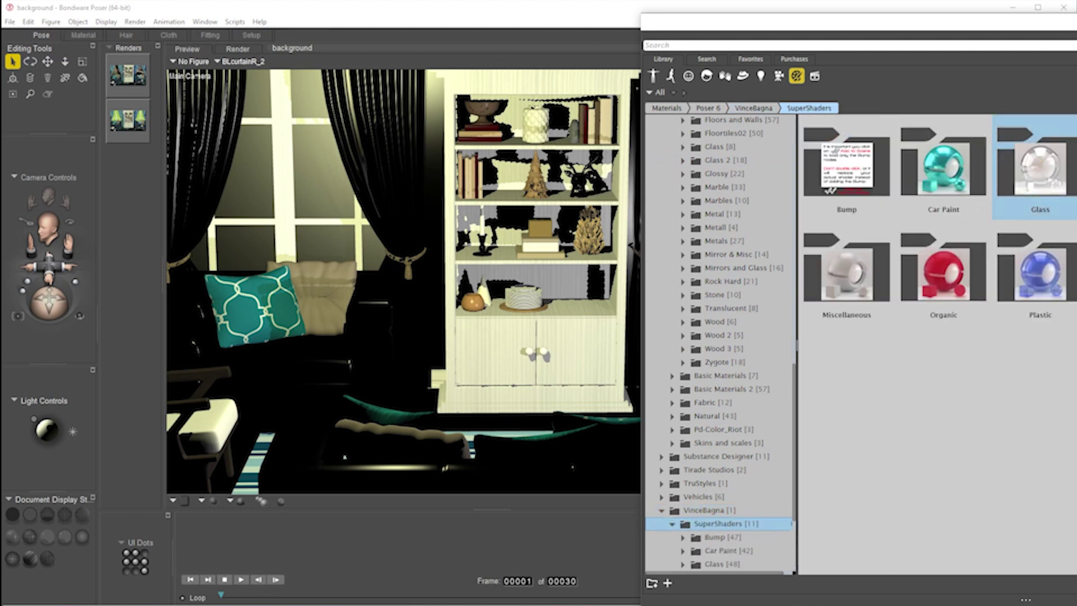
{"action": "double_click", "coordinate": [1041, 162]}
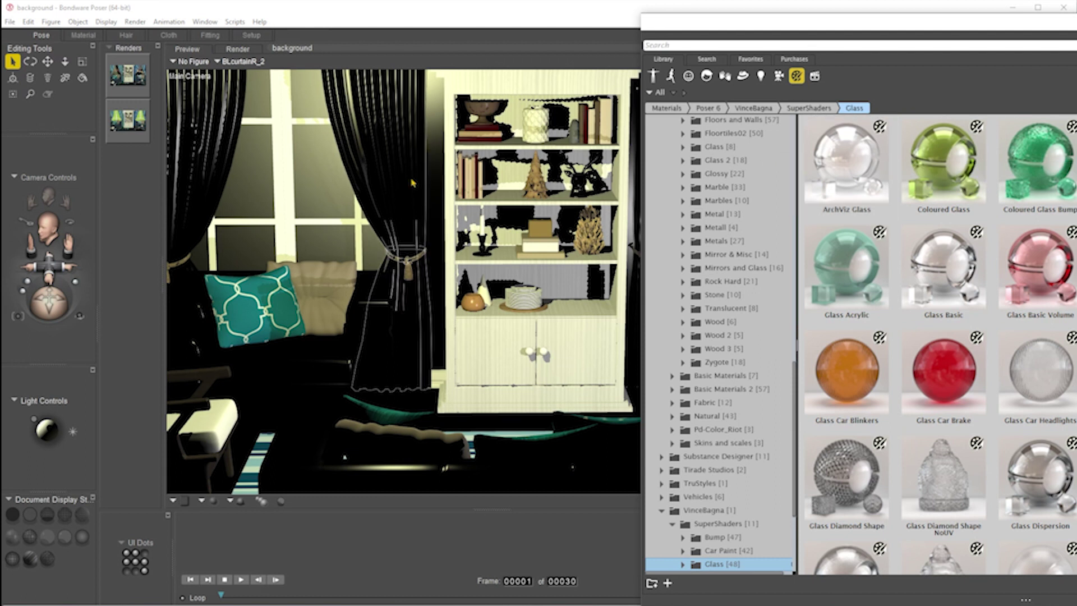
Select the window wall prop BLwall6_1 in the scene.
{"action": "right_click", "coordinate": [321, 177]}
{"action": "mouse_move", "coordinate": [351, 205]}
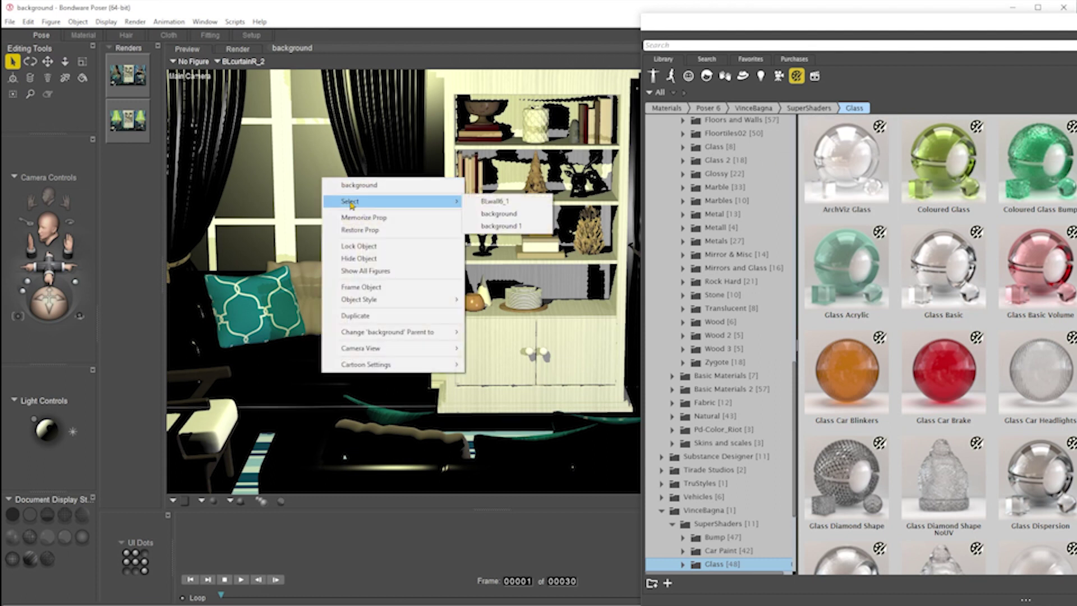
{"action": "left_click", "coordinate": [495, 201]}
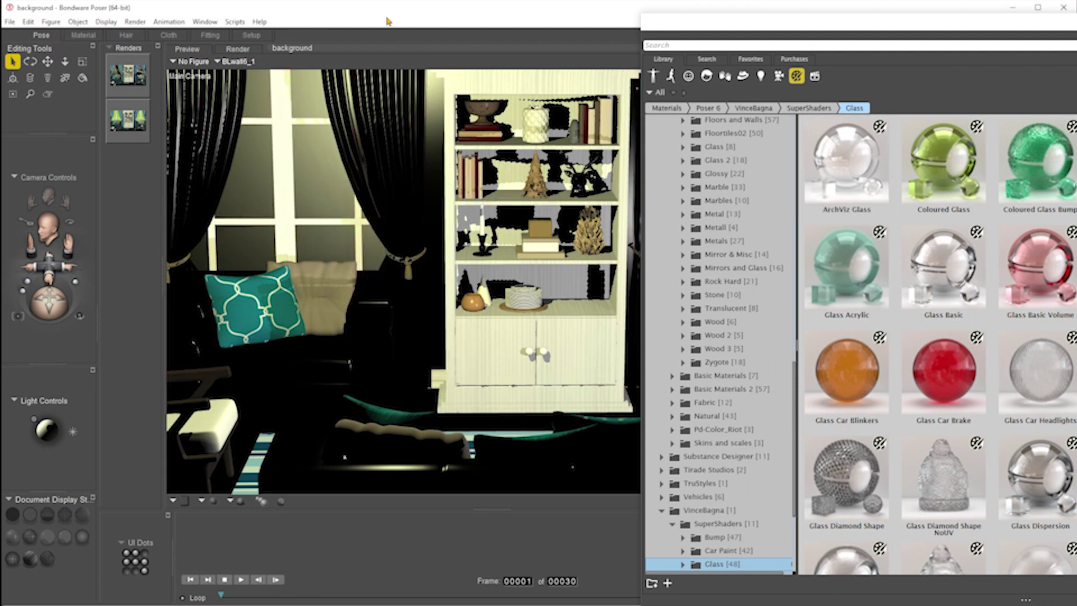
Apply the ArchViz Glass material to the Window material of the window wall prop BLwall6_1.
{"action": "double_click", "coordinate": [834, 189]}
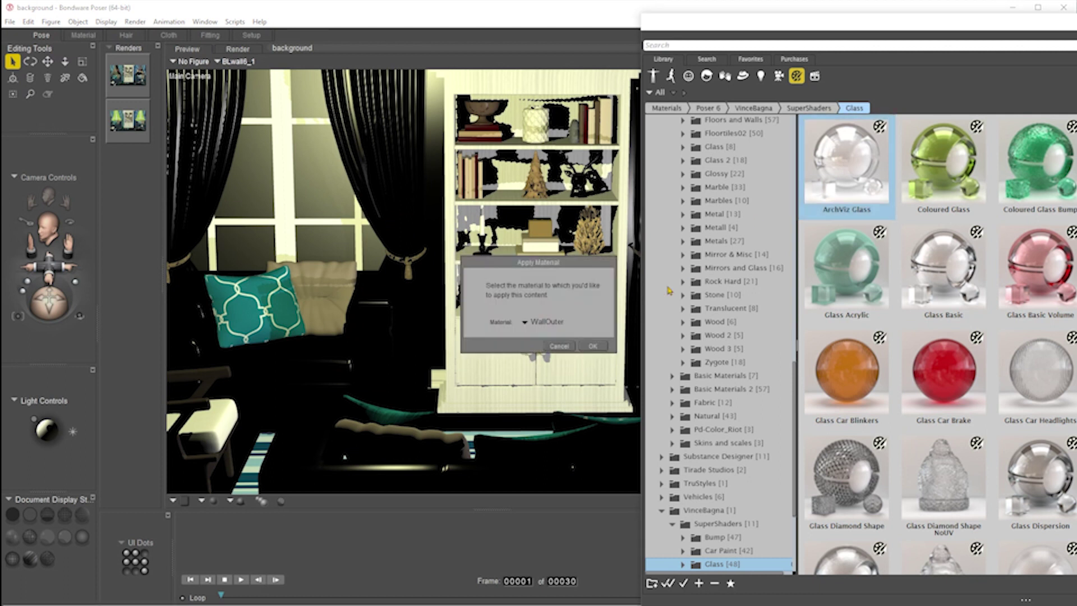
{"action": "left_click", "coordinate": [553, 322]}
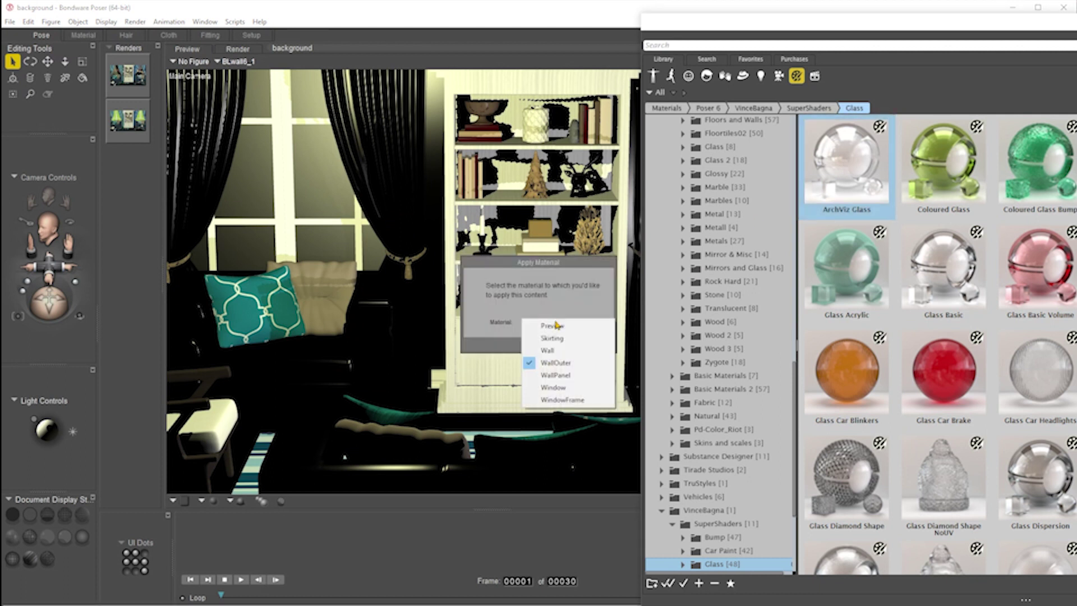
{"action": "left_click", "coordinate": [581, 389]}
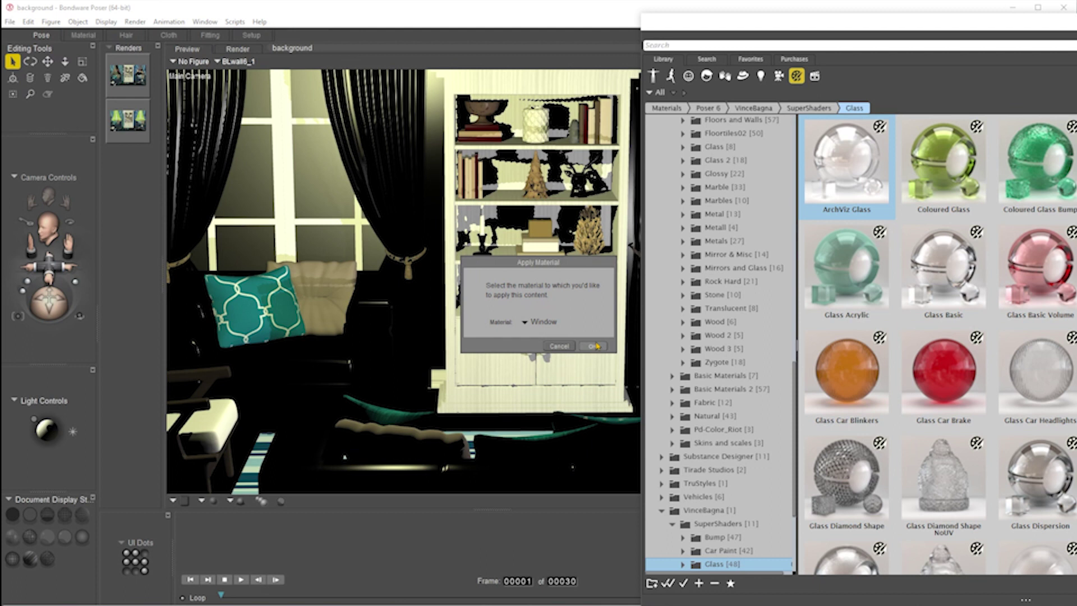
{"action": "left_click", "coordinate": [594, 346]}
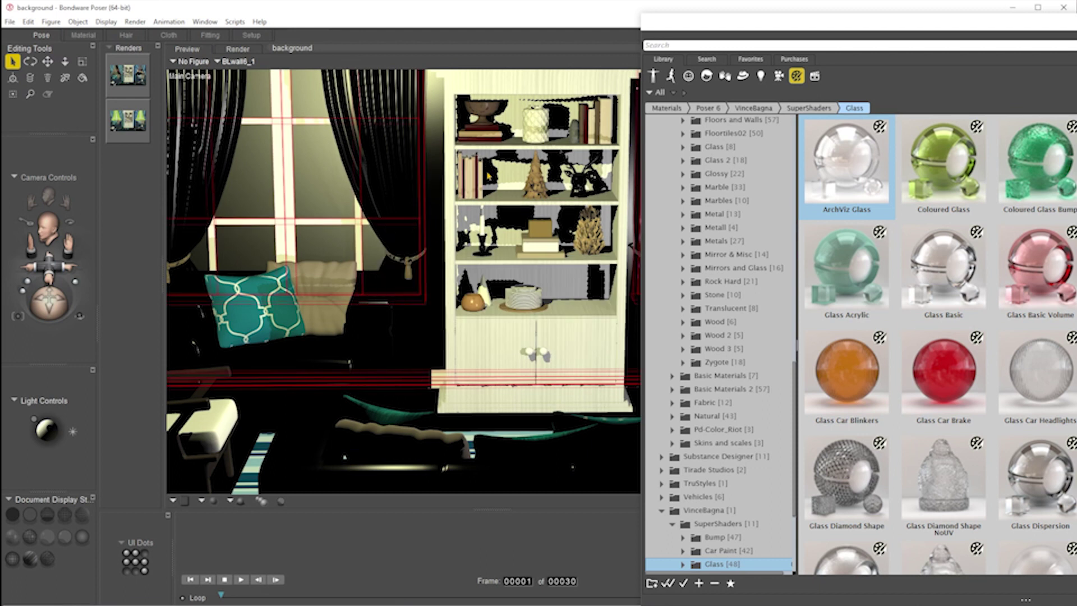
Try applying ArchViz Glass to the wall's WallOuter material and undo the material load.
{"action": "double_click", "coordinate": [825, 155]}
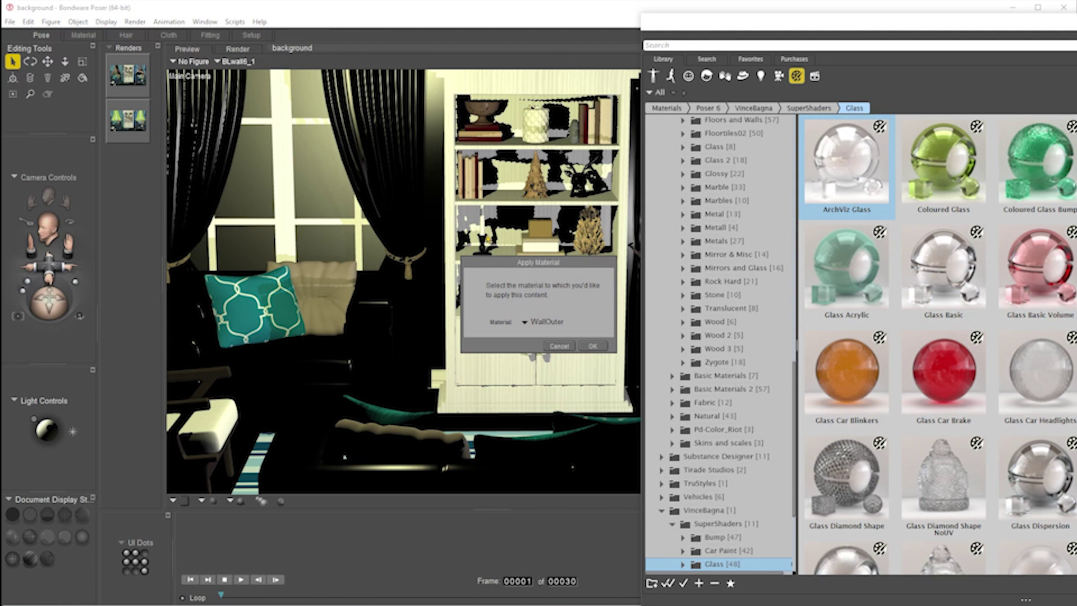
{"action": "left_click", "coordinate": [593, 346]}
{"action": "left_click", "coordinate": [28, 22]}
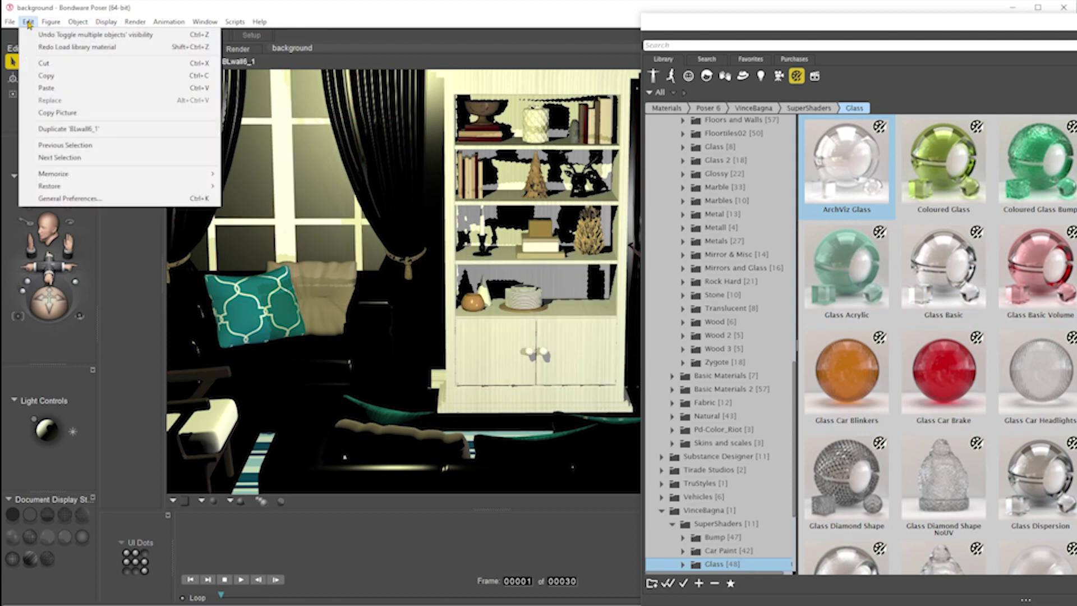
{"action": "double_click", "coordinate": [836, 163]}
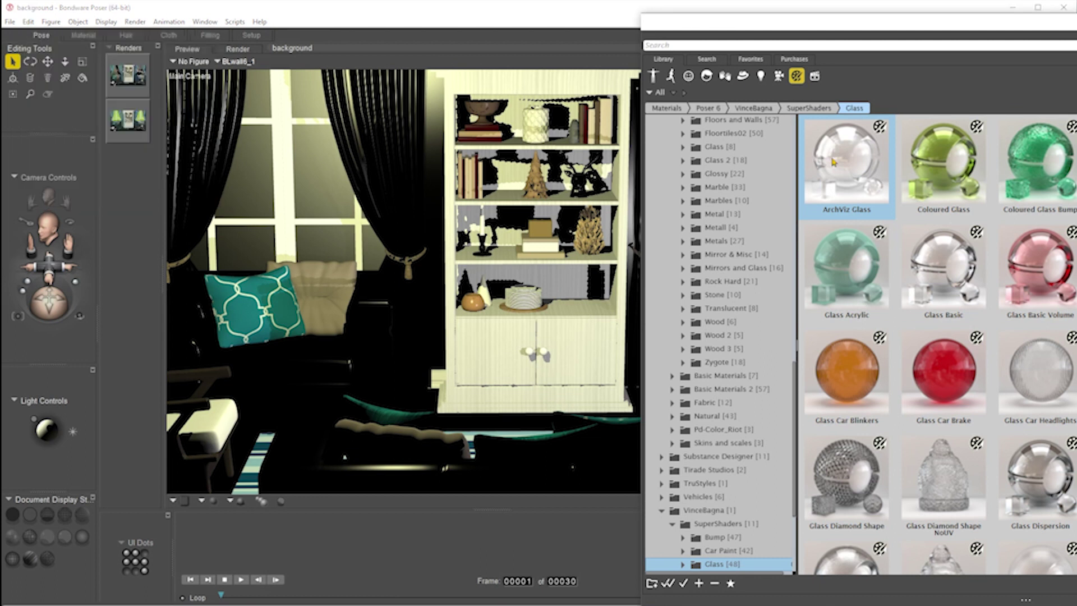
{"action": "left_click", "coordinate": [565, 323]}
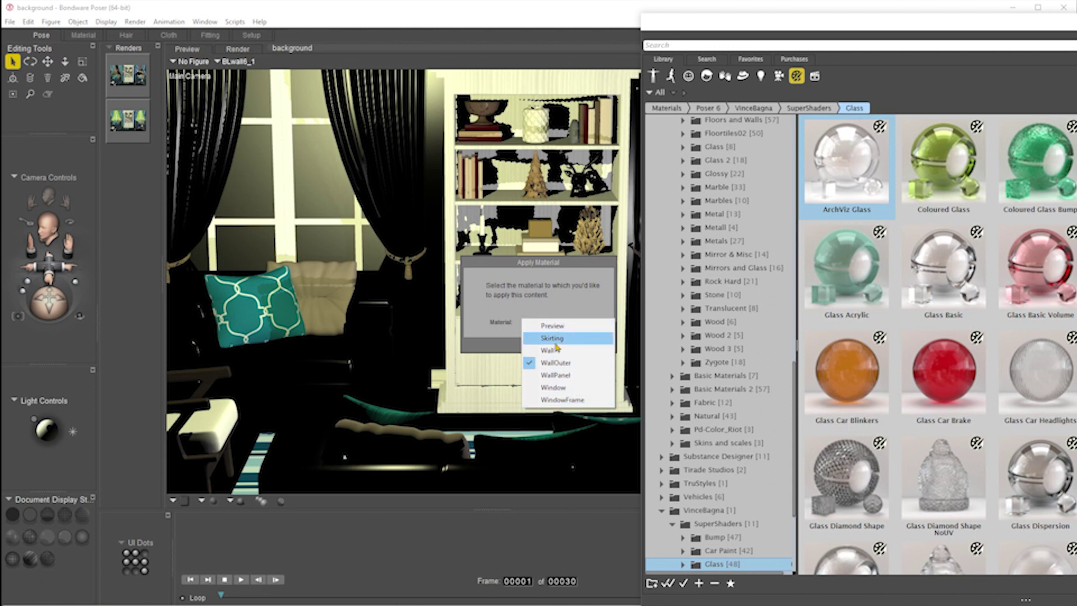
{"action": "left_click", "coordinate": [583, 301]}
{"action": "left_click", "coordinate": [557, 347]}
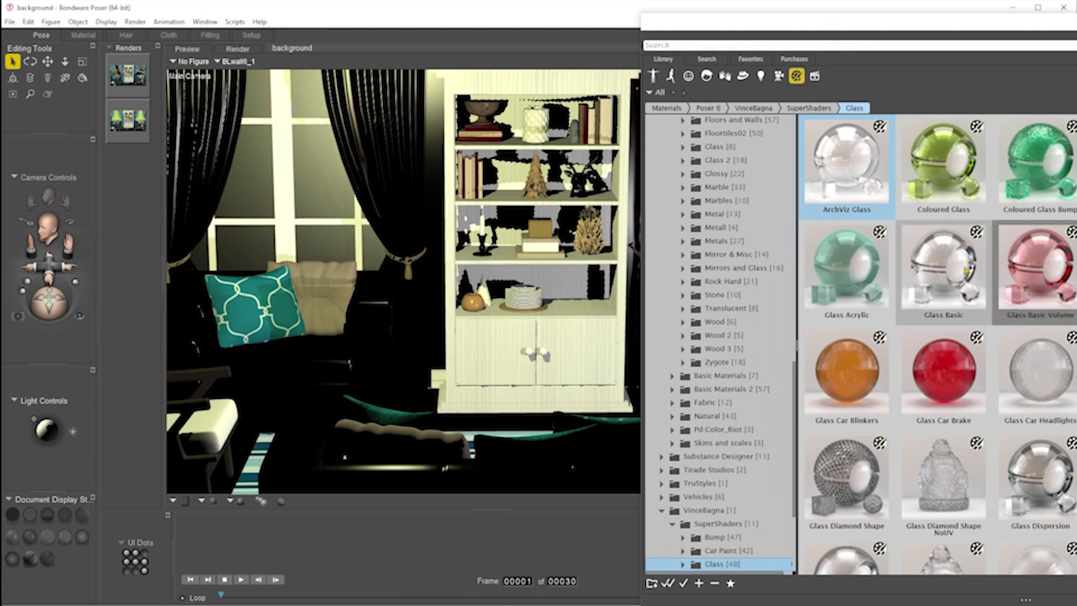
Move the library window clear of the scene view and select the window wall prop BLwall6_1.
{"action": "left_click_drag", "start_coordinate": [884, 24], "coordinate": [1076, 17]}
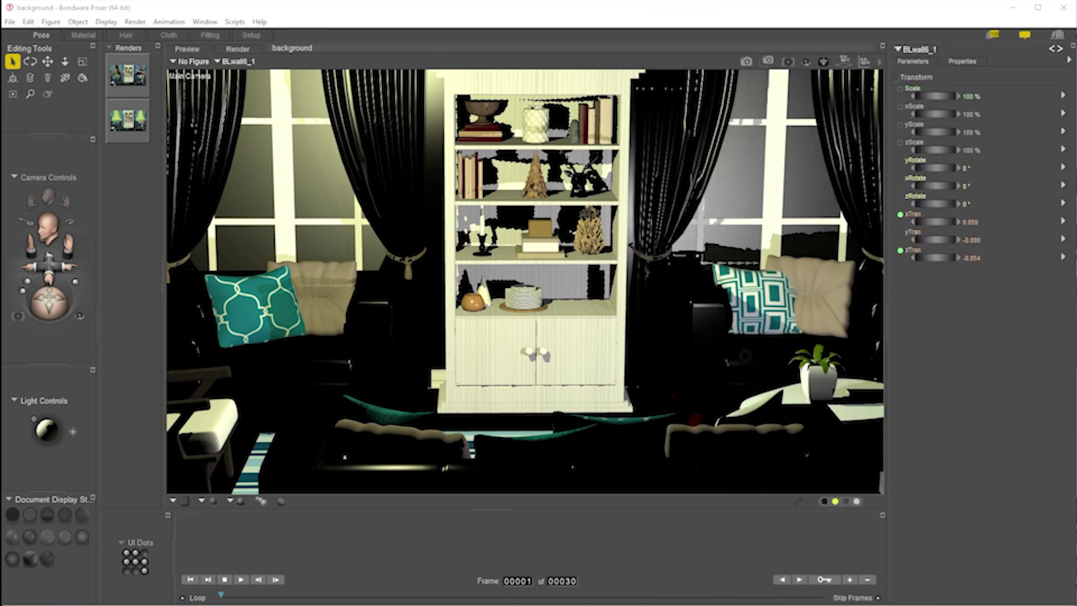
{"action": "left_click", "coordinate": [326, 173]}
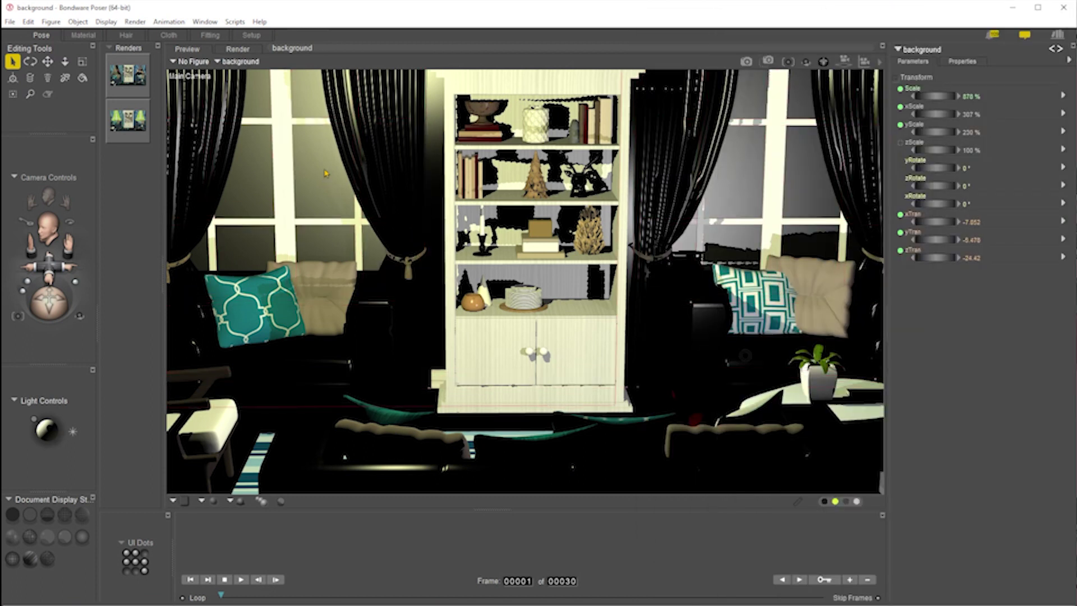
{"action": "right_click", "coordinate": [319, 203]}
{"action": "mouse_move", "coordinate": [353, 224]}
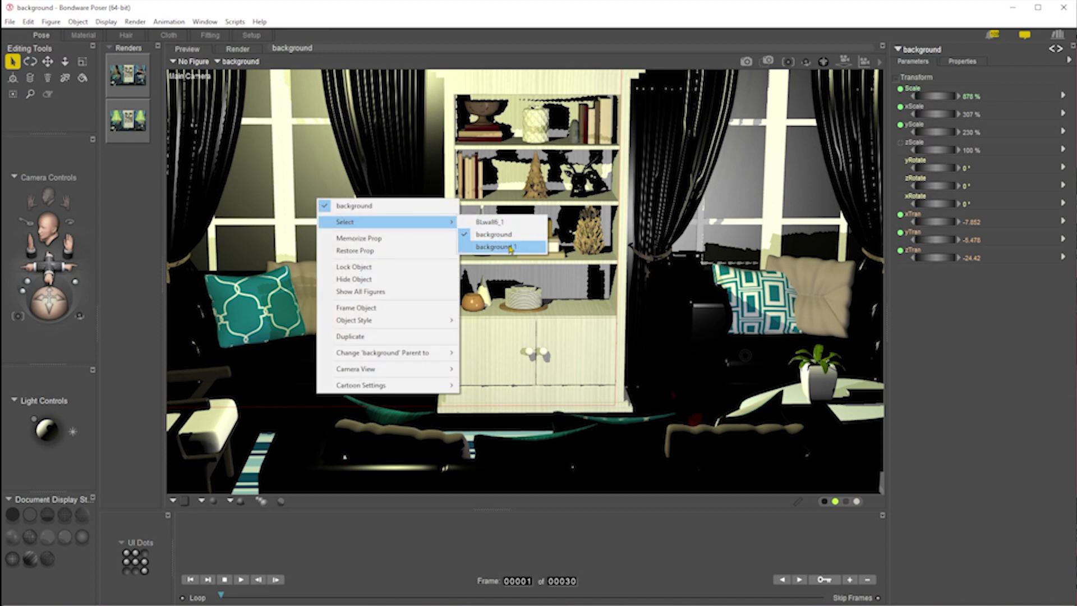
{"action": "left_click", "coordinate": [506, 224]}
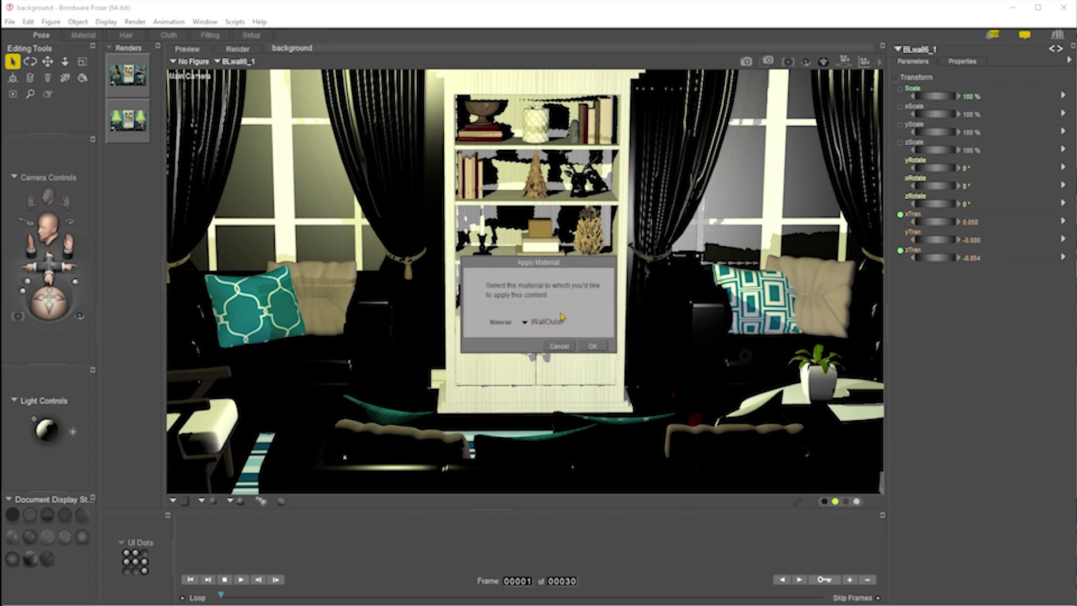
Apply the glass material to the Window material of BLwall6_1 and start a SuperFly render of the scene.
{"action": "left_click", "coordinate": [585, 323]}
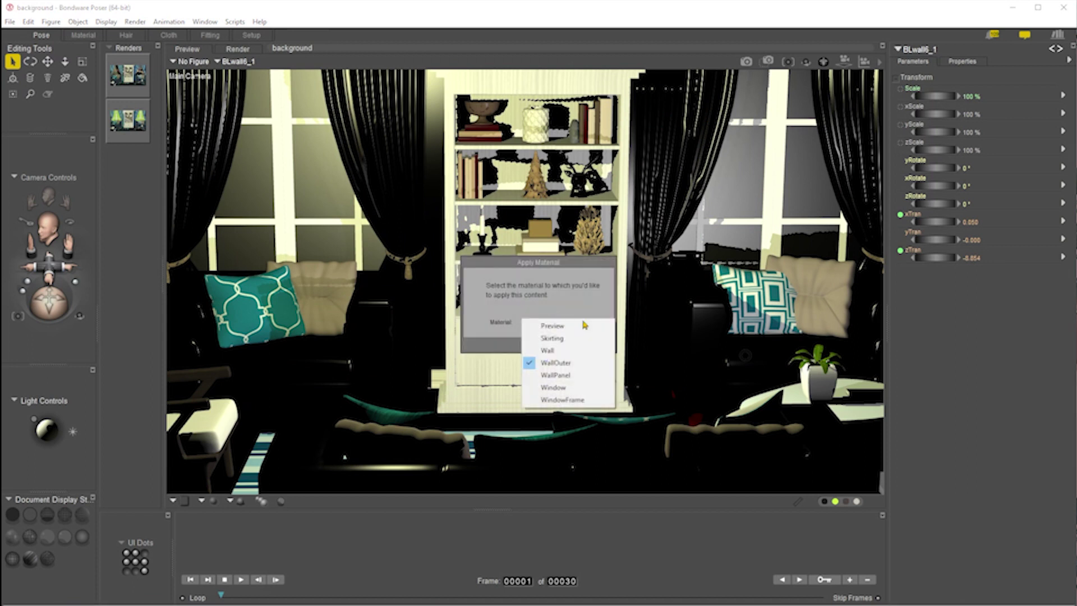
{"action": "left_click", "coordinate": [579, 387]}
{"action": "left_click", "coordinate": [598, 348]}
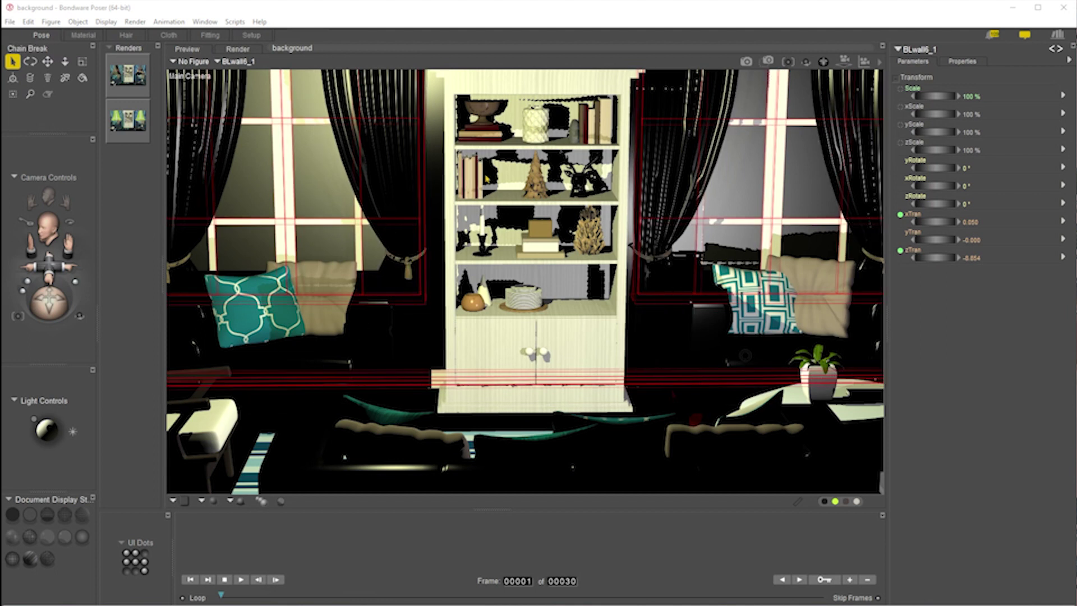
{"action": "left_click", "coordinate": [748, 63]}
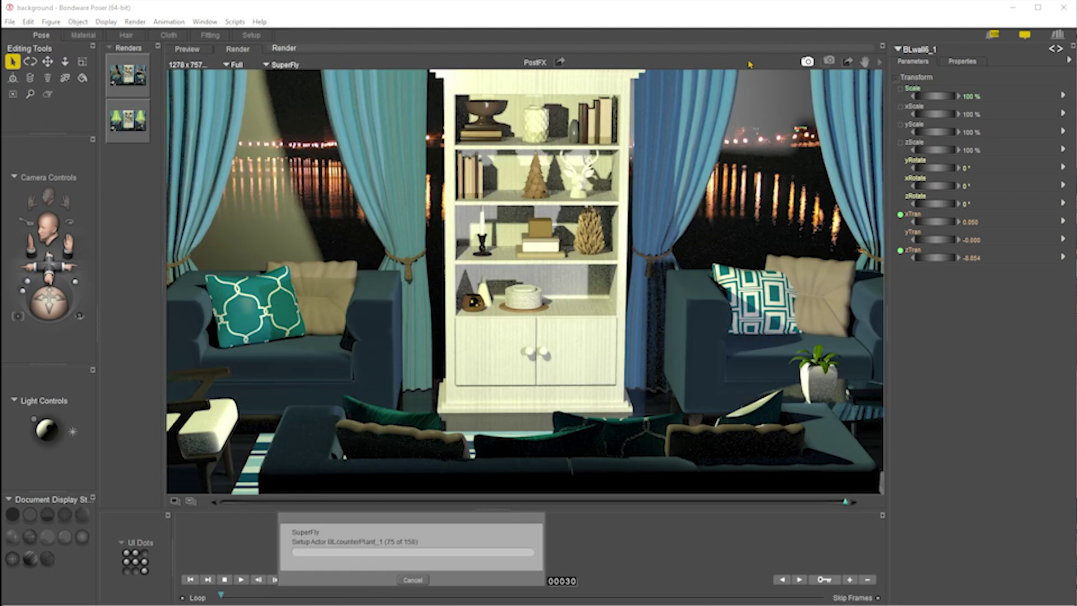